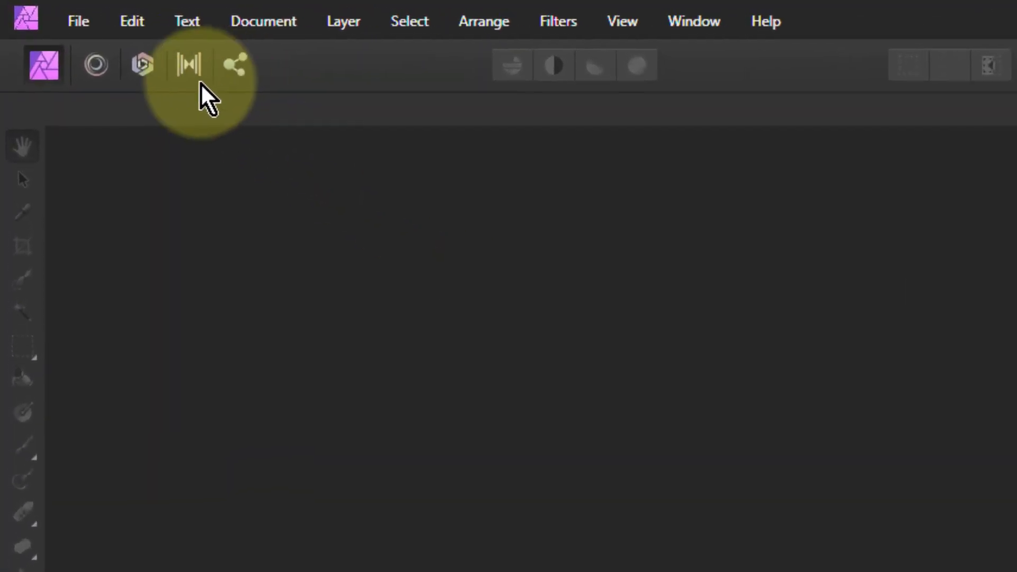
- Create a panorama by stitching the five raw images _MG_0915.CR2 to _MG_0919.CR2 from the curved panorama files folder
left_click(79, 27)
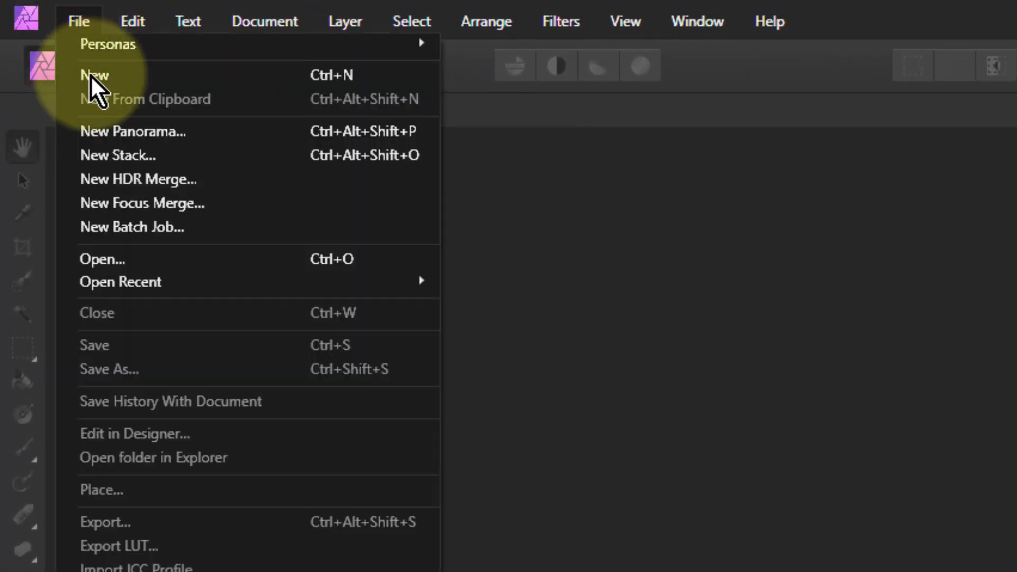
left_click(165, 131)
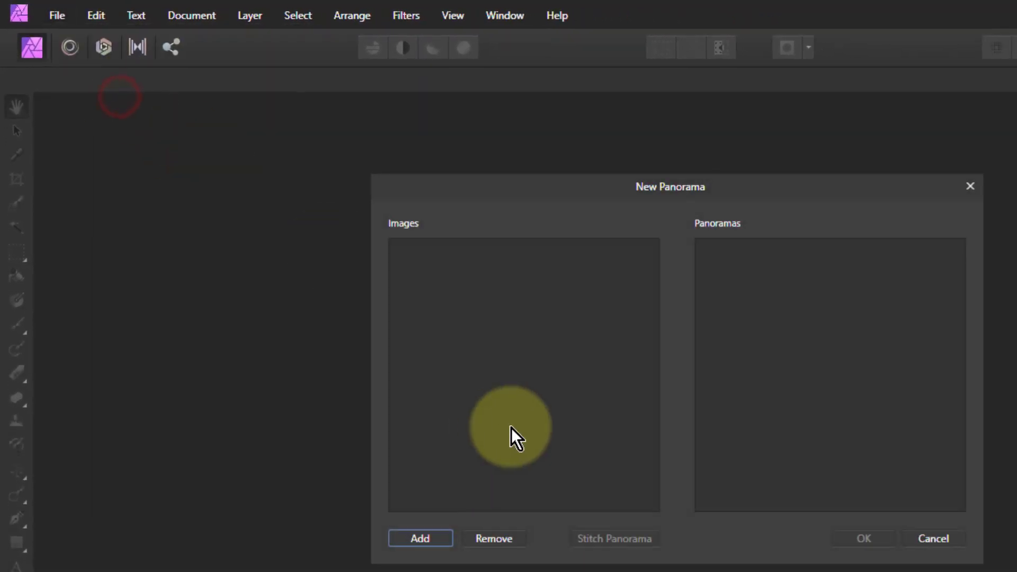
left_click(429, 537)
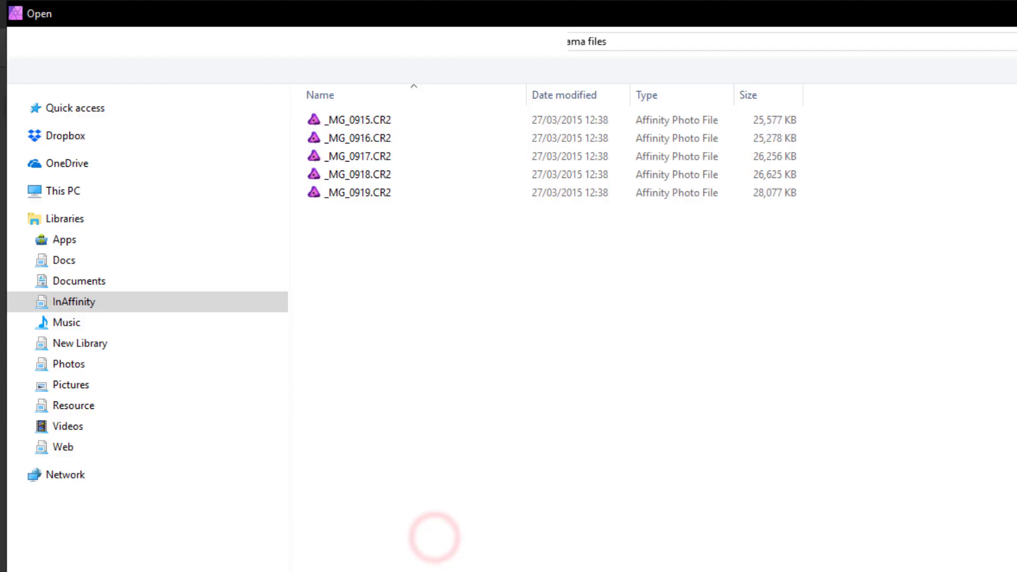
left_click(352, 123)
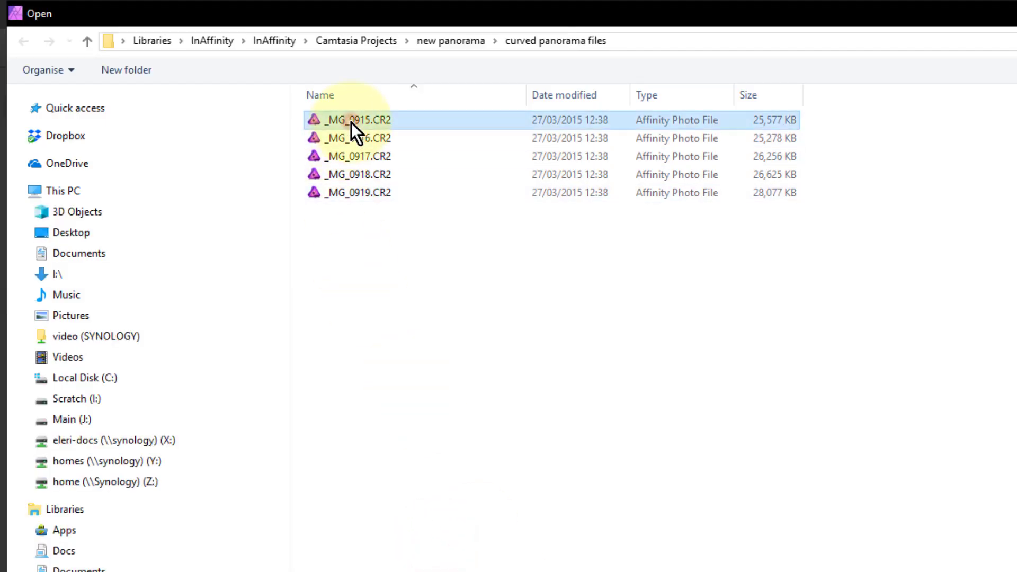
left_click(360, 193, "shift")
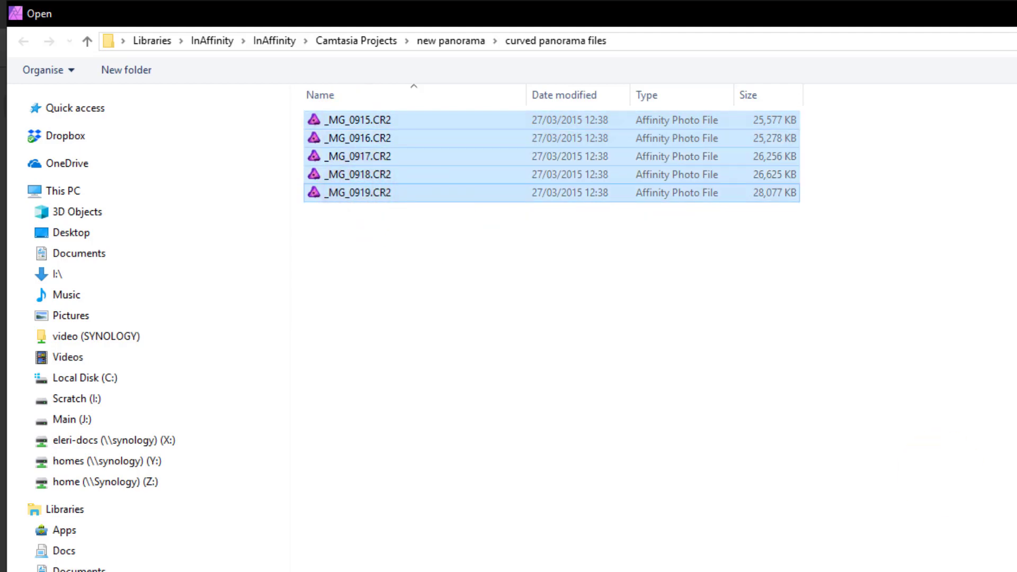
key("Return")
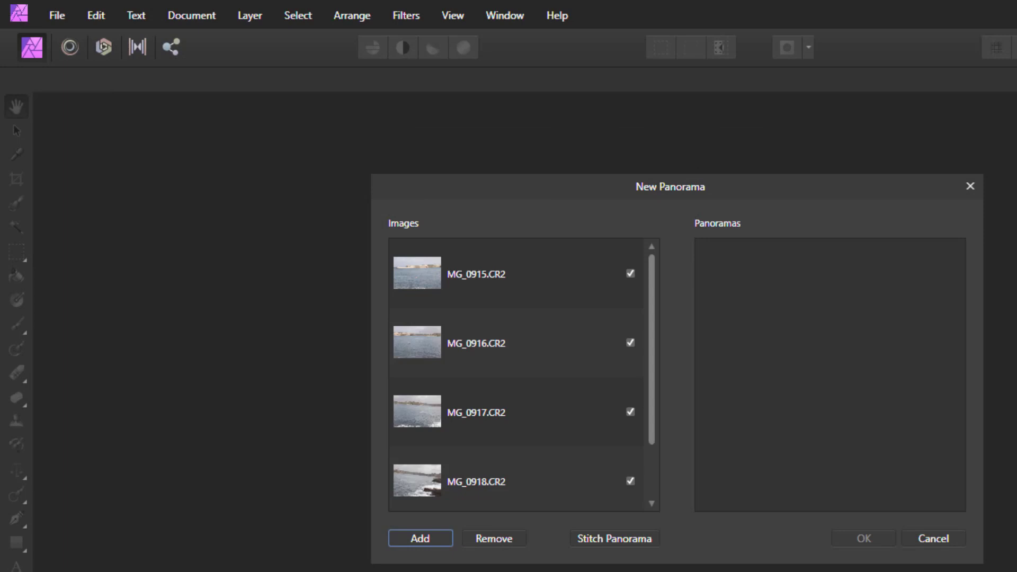
left_click(606, 539)
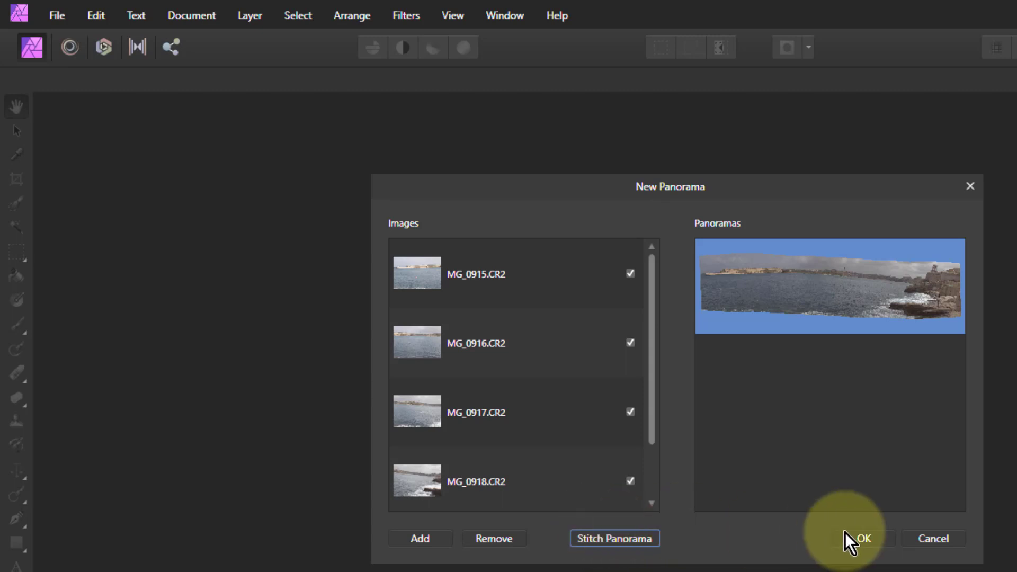
left_click(867, 539)
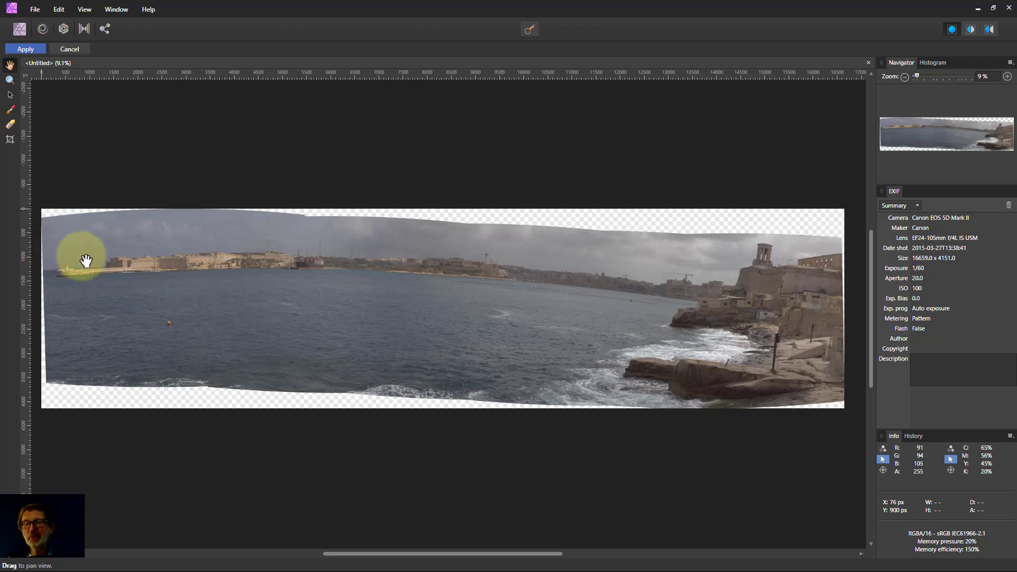
- Select the leftmost source image of the panorama with the Transform Source Image Tool
scroll(86, 260, "up", 3)
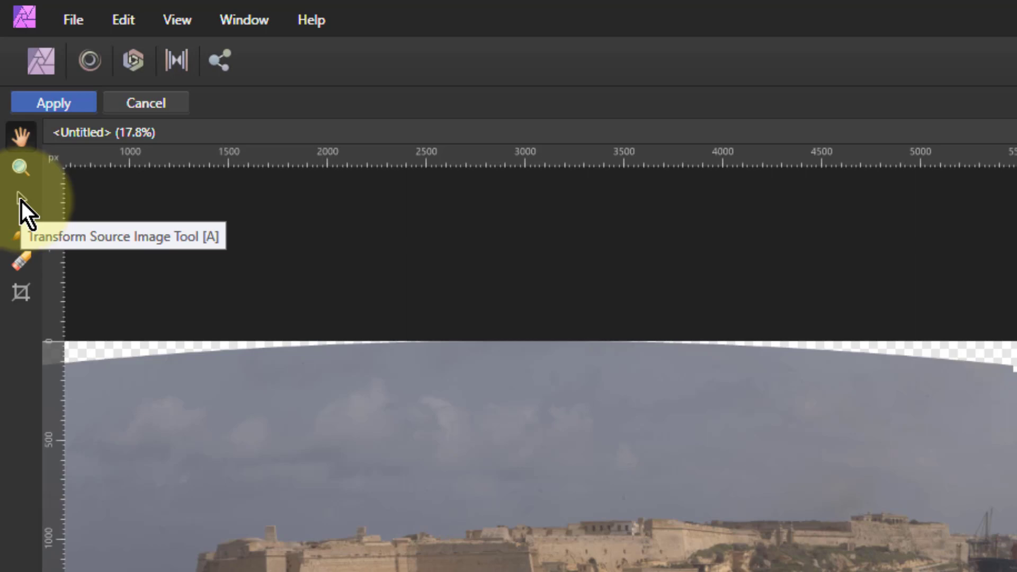
left_click(21, 201)
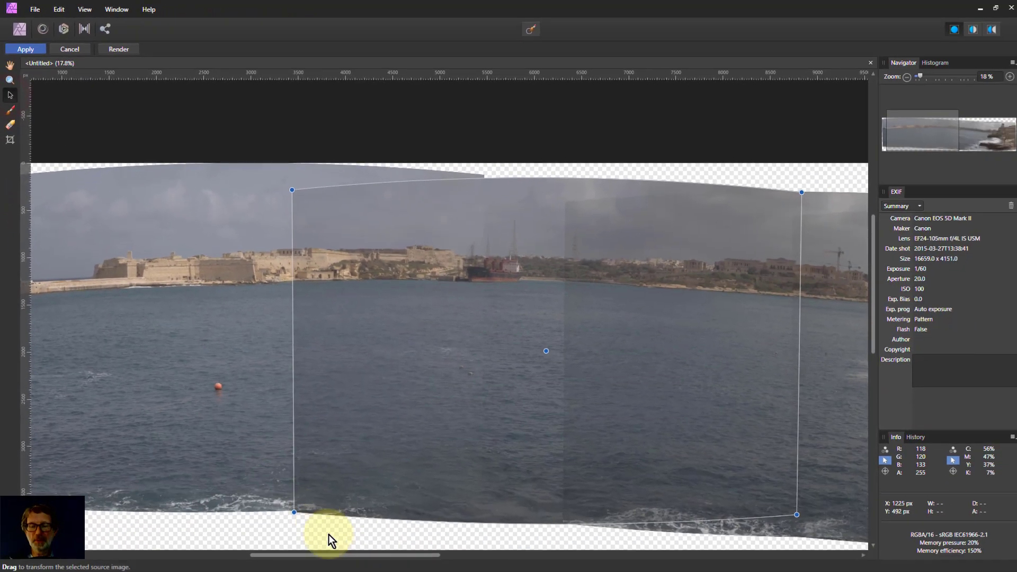
left_click_drag(326, 555, 270, 560)
left_click(279, 349)
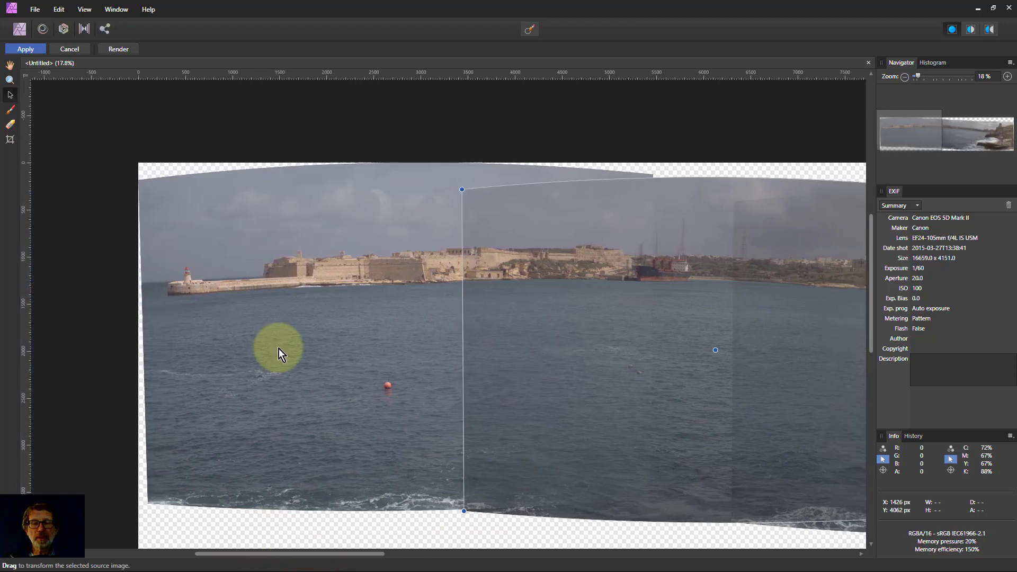
left_click(331, 189)
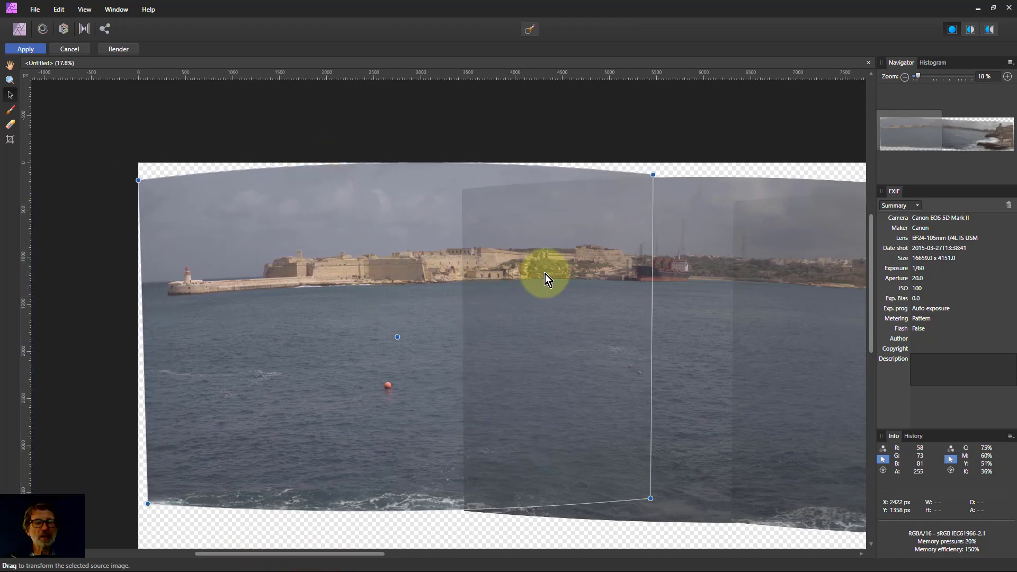
left_click(399, 195)
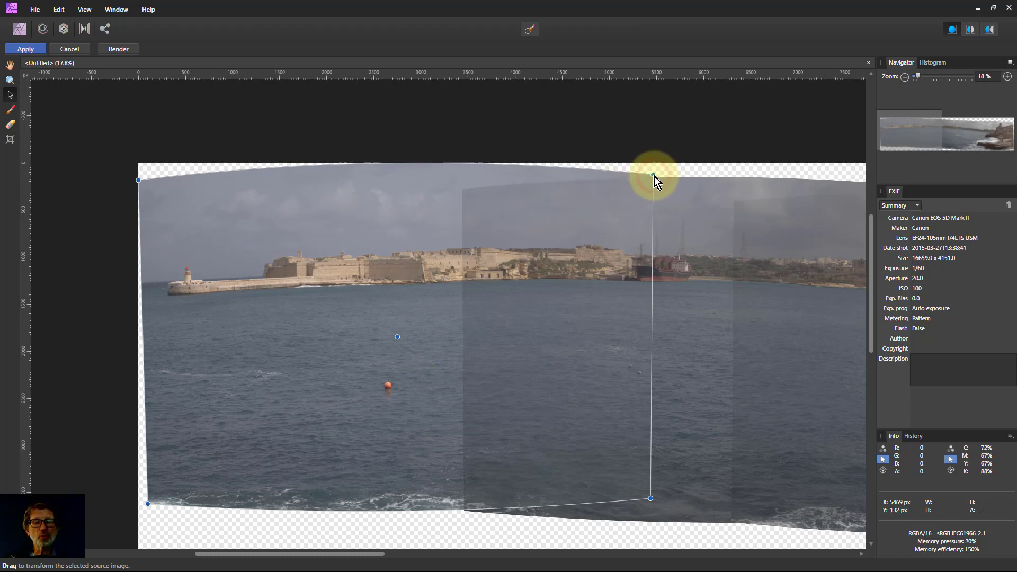
- Slightly scale and rotate the leftmost source image from its upper-right corner and shift its transform centre toward the lower right
mouse_move(653, 176)
left_mouse_down()
mouse_move(624, 192)
mouse_move(639, 208)
mouse_move(641, 189)
left_mouse_up()
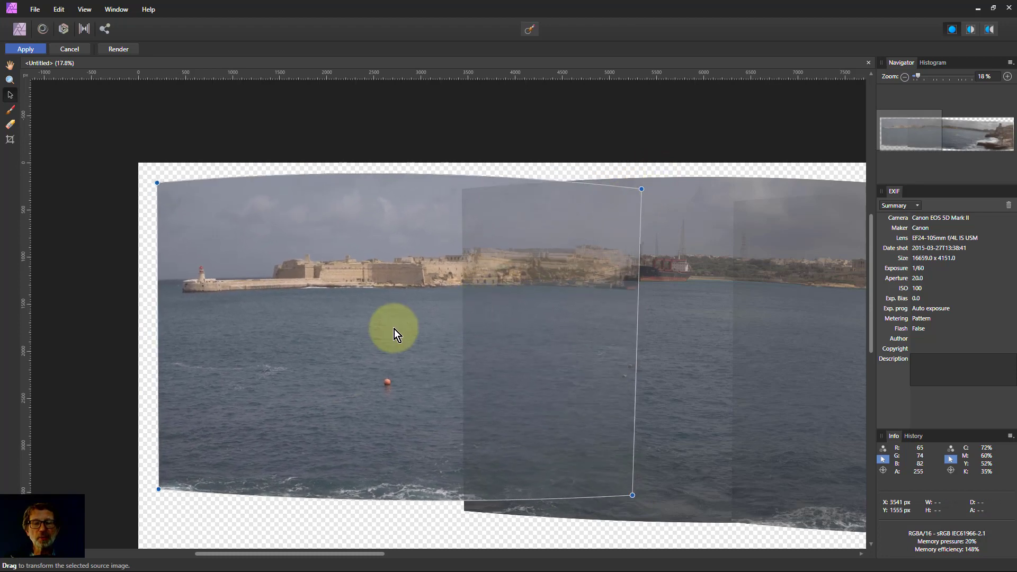
left_click_drag(423, 360, 432, 372)
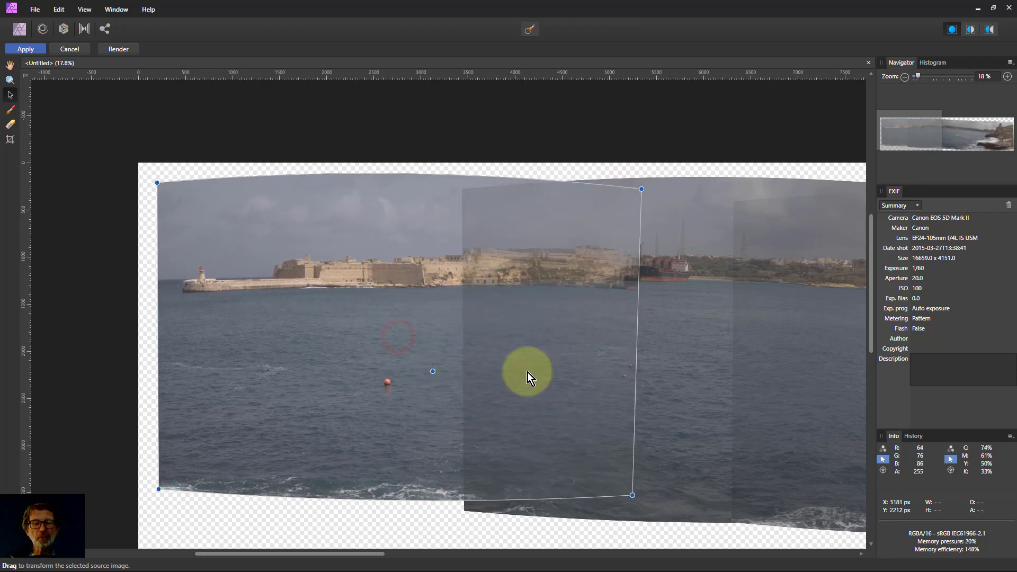
mouse_move(642, 189)
left_mouse_down()
mouse_move(631, 169)
mouse_move(657, 195)
mouse_move(647, 184)
left_mouse_up()
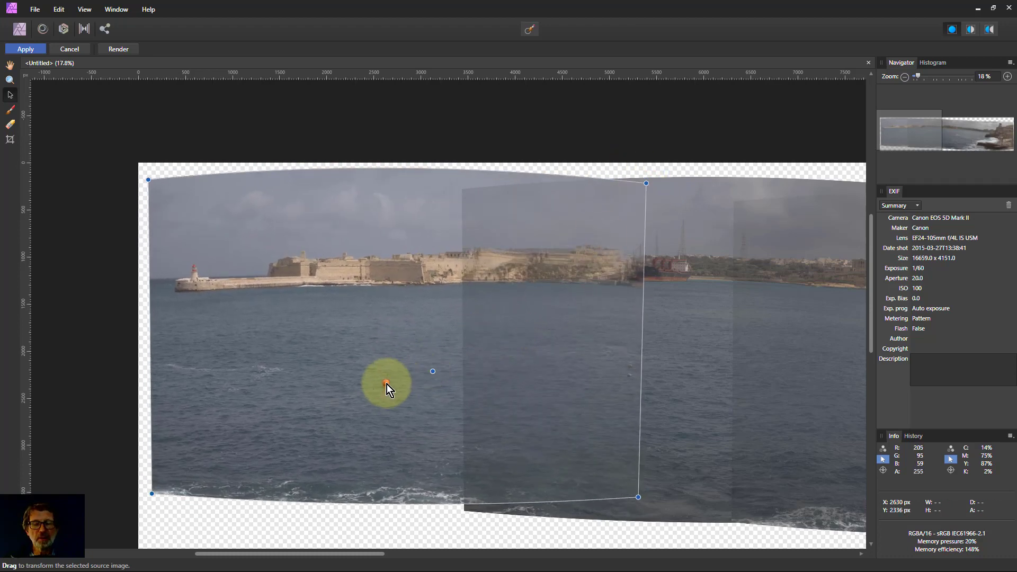
- Move the transform centre onto the orange buoy and transform the leftmost source image around it from the upper-right corner
left_click_drag(434, 373, 386, 382)
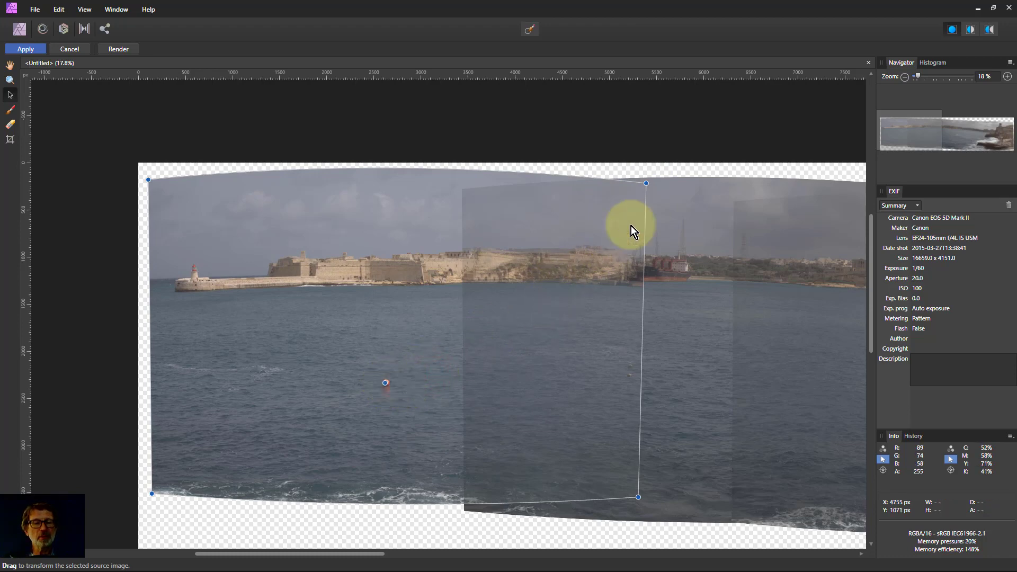
mouse_move(644, 183)
left_mouse_down()
mouse_move(649, 199)
mouse_move(654, 186)
left_mouse_up()
left_click_drag(716, 186, 646, 177)
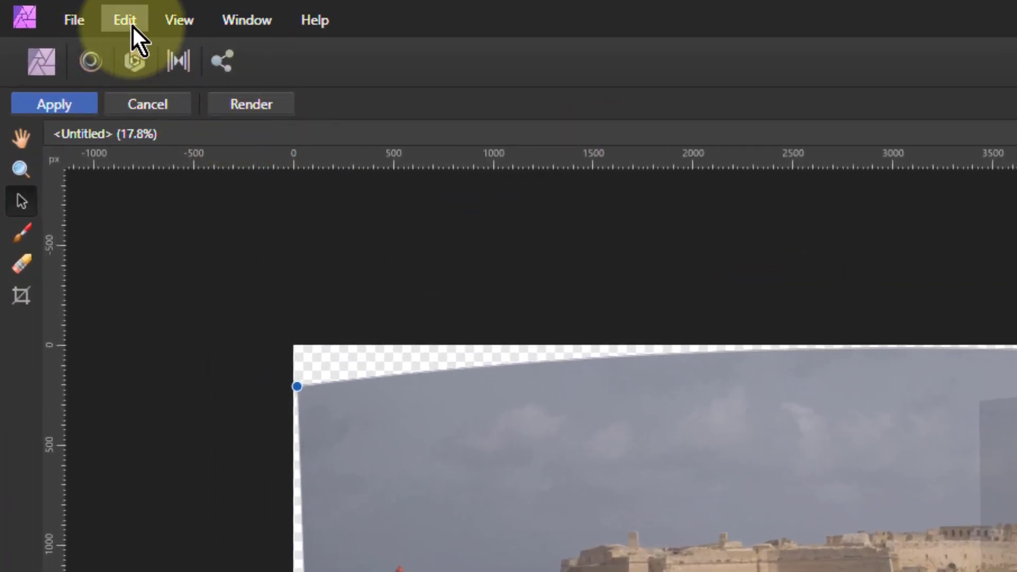
left_click(133, 26)
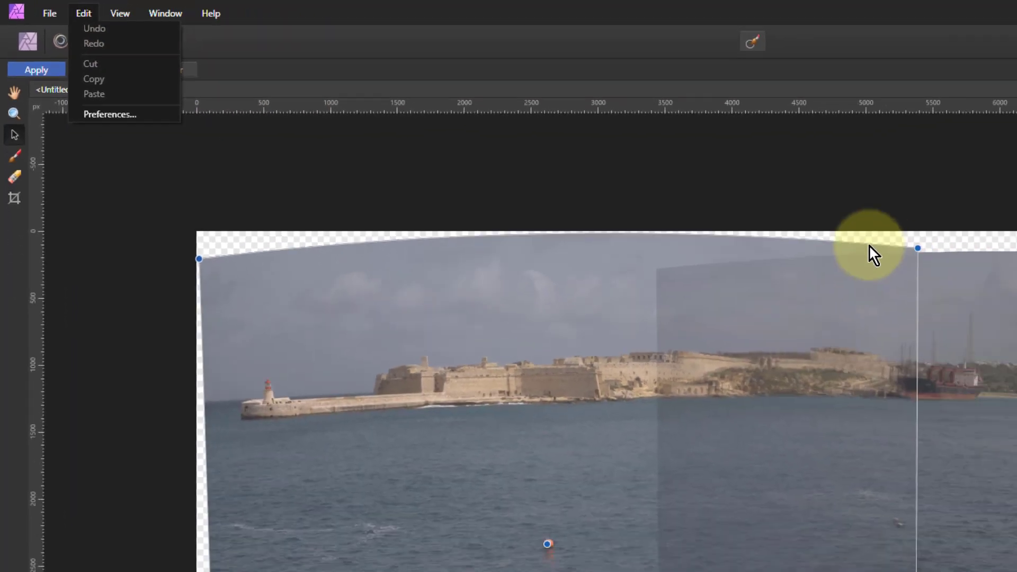
left_click(867, 224)
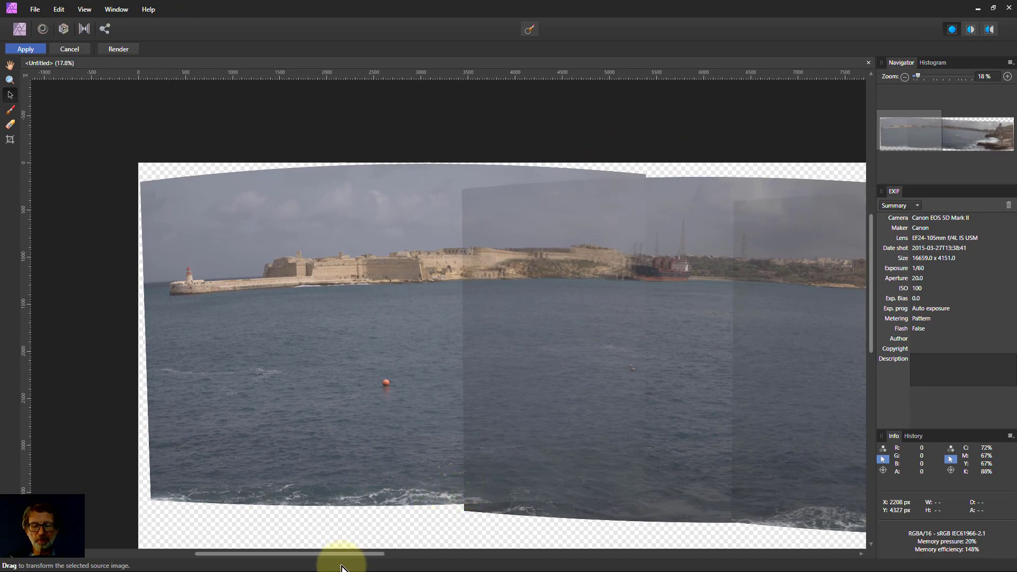
- Inspect the blurred overlap around the distant domed church and render the panorama
left_click_drag(326, 554, 586, 558)
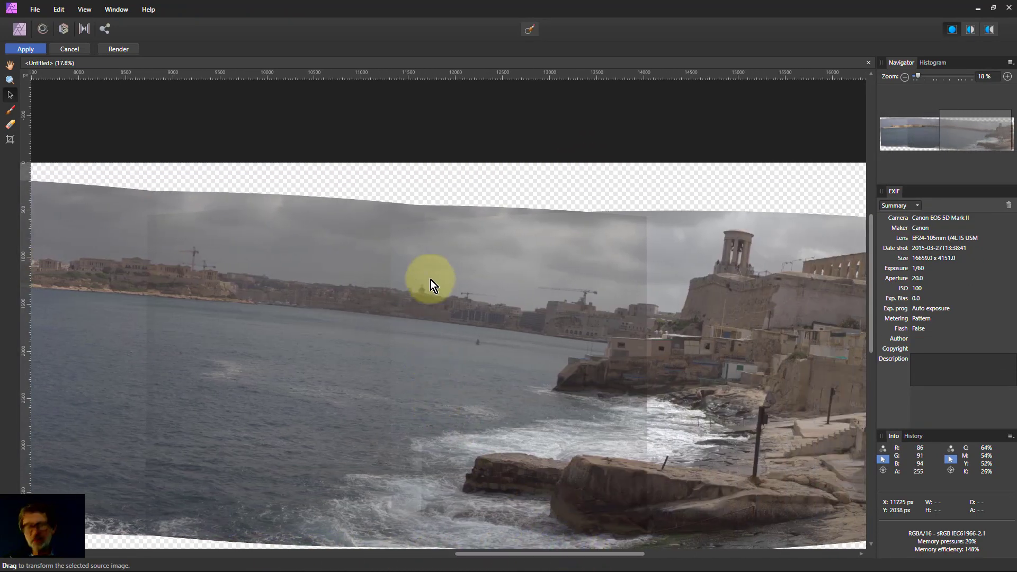
scroll(431, 279, "up", 6)
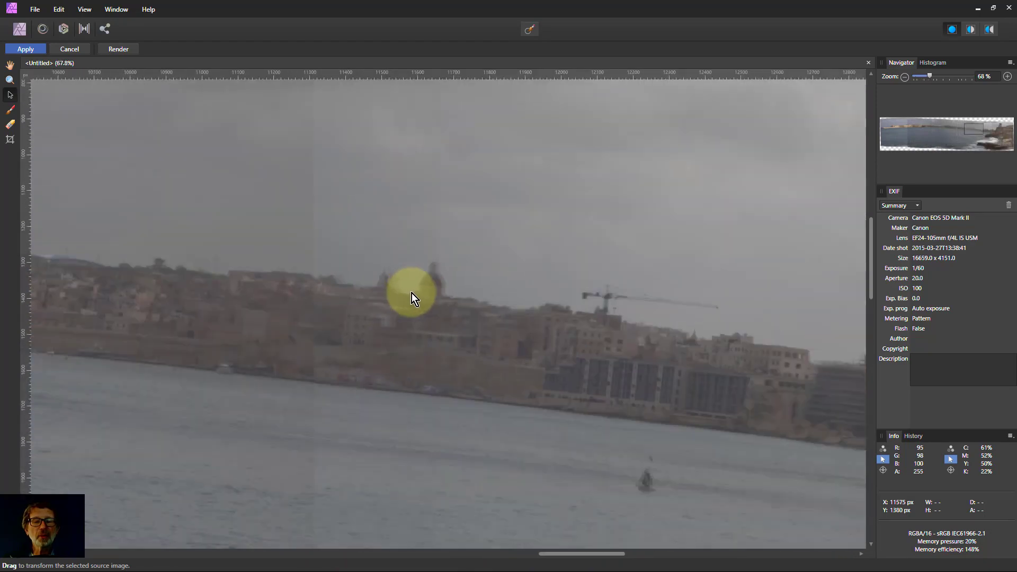
scroll(411, 296, "up", 2)
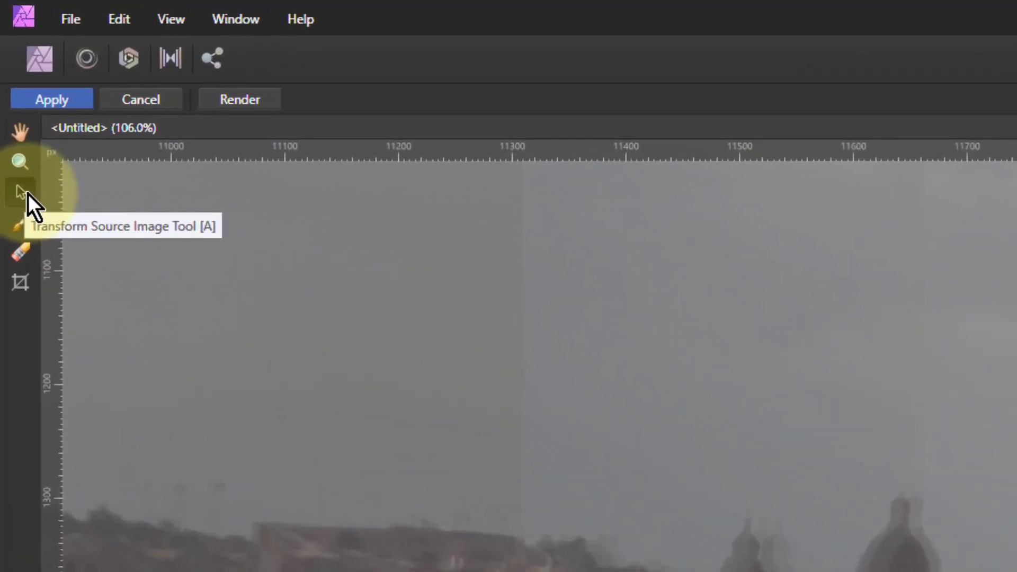
left_click(248, 104)
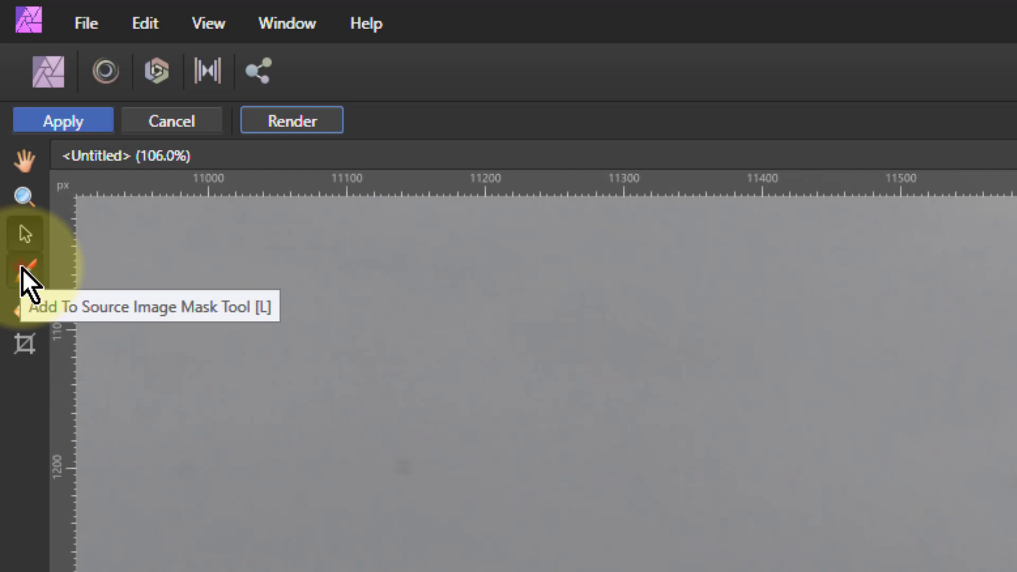
- Select the source image covering the distant city skyline with the Add To Source Image Mask Tool
left_click(24, 269)
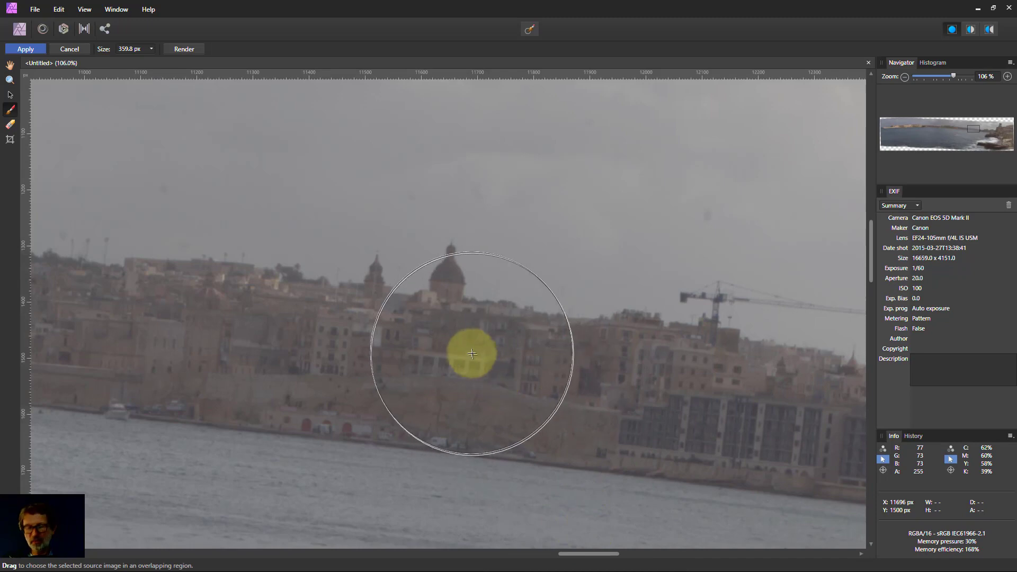
scroll(465, 351, "down", 5)
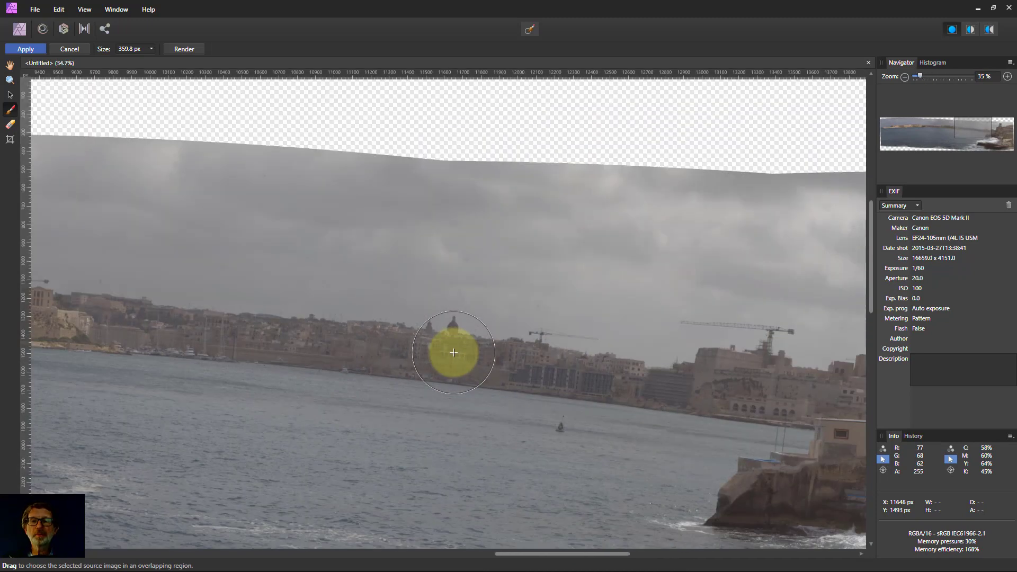
scroll(461, 350, "down", 1)
left_click(535, 193)
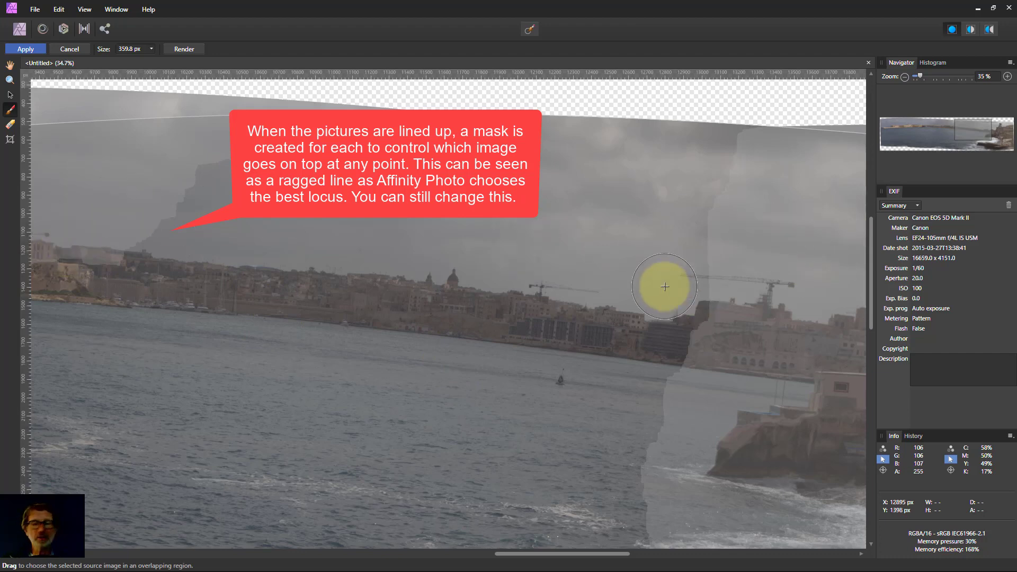
- Paint the selected source image's mask over the headland and the buildings below the cranes, using the 359.8 px brush
scroll(73, 260, "up", 6)
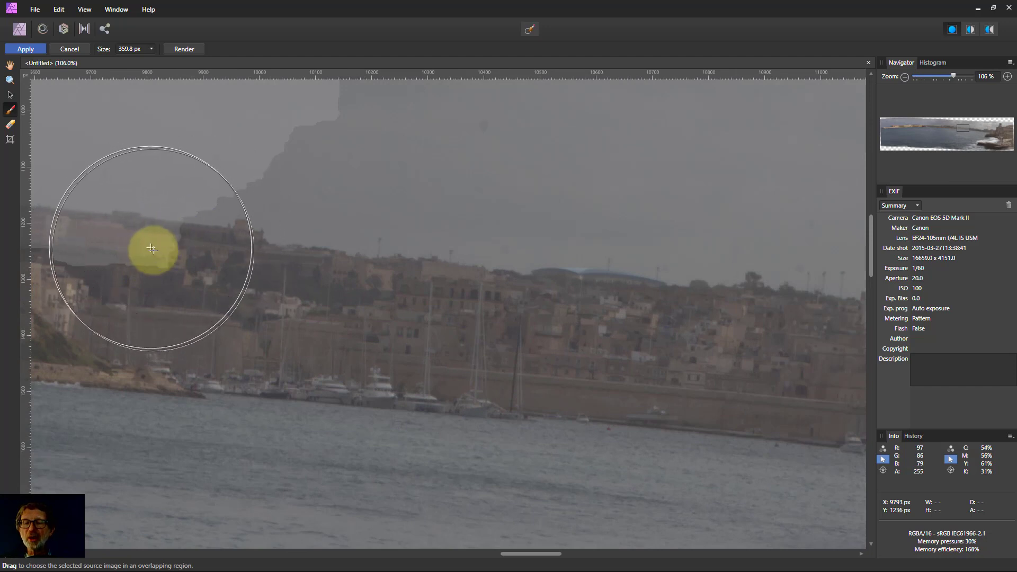
mouse_move(165, 237)
left_mouse_down()
mouse_move(143, 291)
mouse_move(141, 345)
mouse_move(270, 456)
mouse_move(480, 562)
left_mouse_up()
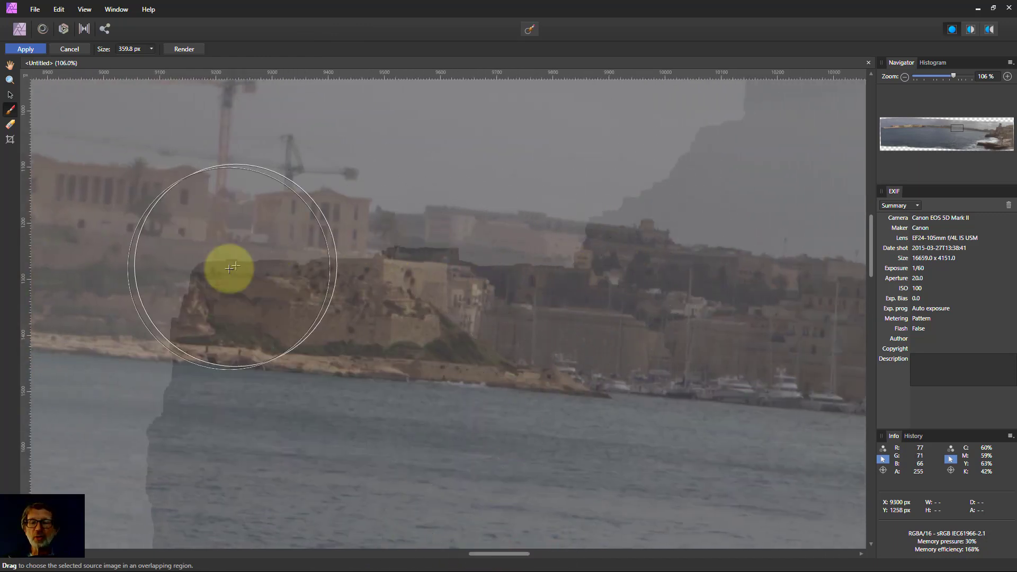
mouse_move(686, 249)
left_mouse_down()
mouse_move(243, 255)
mouse_move(223, 269)
mouse_move(200, 310)
mouse_move(200, 348)
mouse_move(213, 358)
mouse_move(213, 207)
mouse_move(242, 210)
mouse_move(245, 115)
mouse_move(234, 108)
mouse_move(302, 185)
mouse_move(207, 206)
mouse_move(144, 201)
mouse_move(87, 257)
mouse_move(159, 408)
left_mouse_up()
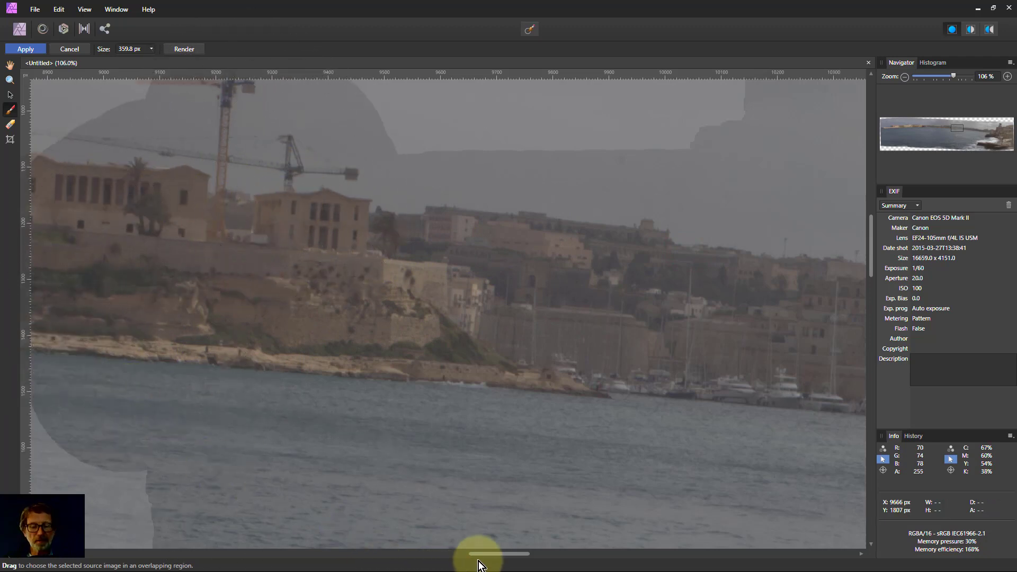
left_click_drag(477, 554, 459, 554)
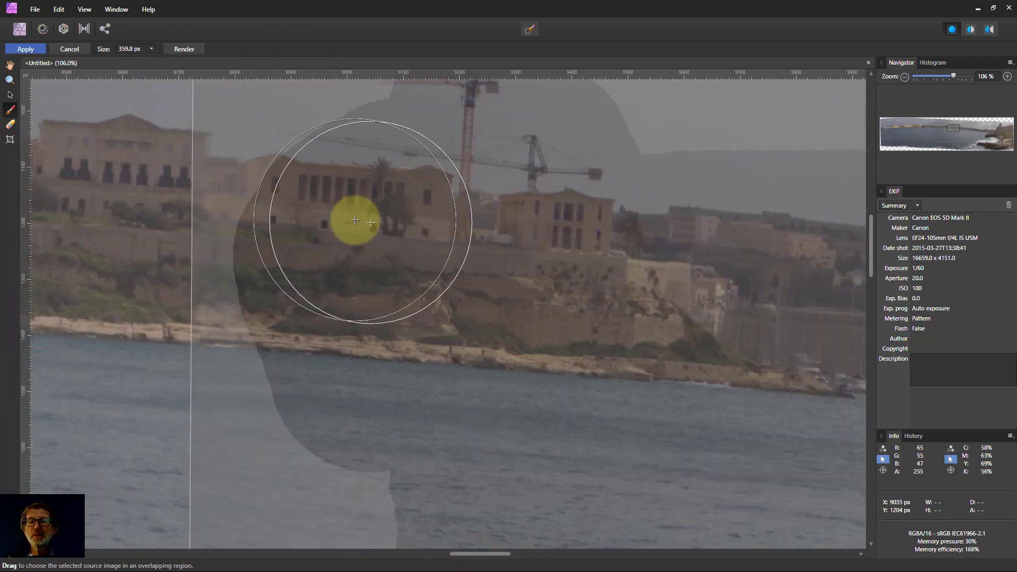
mouse_move(323, 210)
left_mouse_down()
mouse_move(341, 218)
mouse_move(200, 200)
mouse_move(234, 307)
mouse_move(281, 332)
mouse_move(628, 402)
mouse_move(692, 381)
left_mouse_up()
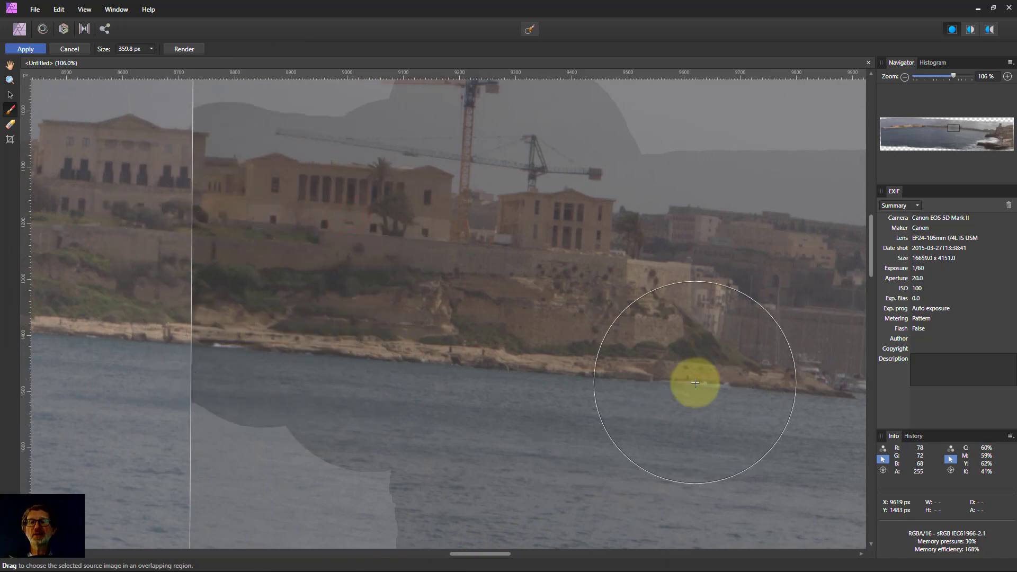
- Paint the selected source image's mask along the headland and over the pedimented buildings beside the cranes, using the 359.8 px brush
mouse_move(291, 246)
left_mouse_down()
mouse_move(105, 235)
mouse_move(79, 279)
mouse_move(167, 357)
left_mouse_up()
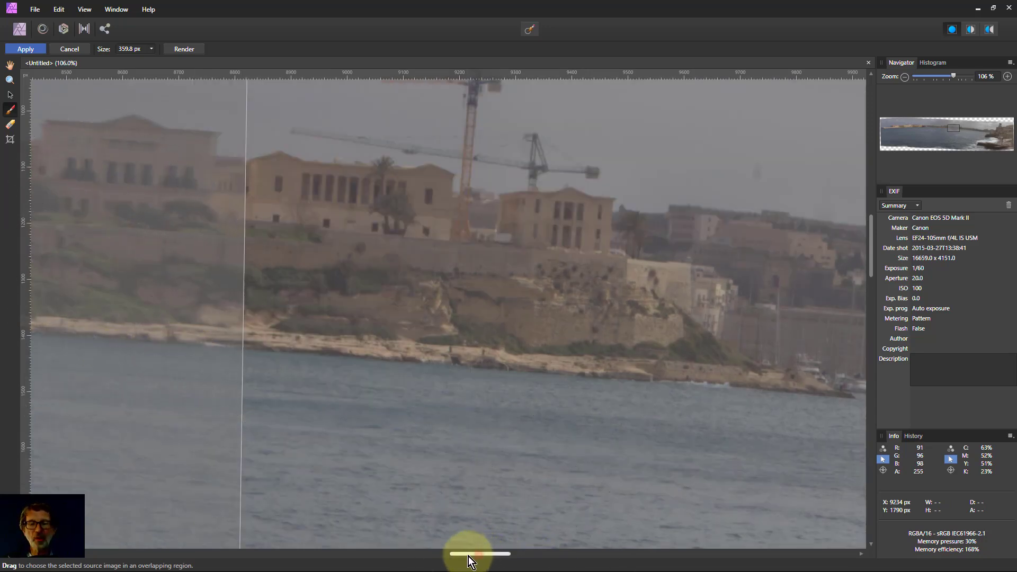
left_click_drag(469, 556, 451, 556)
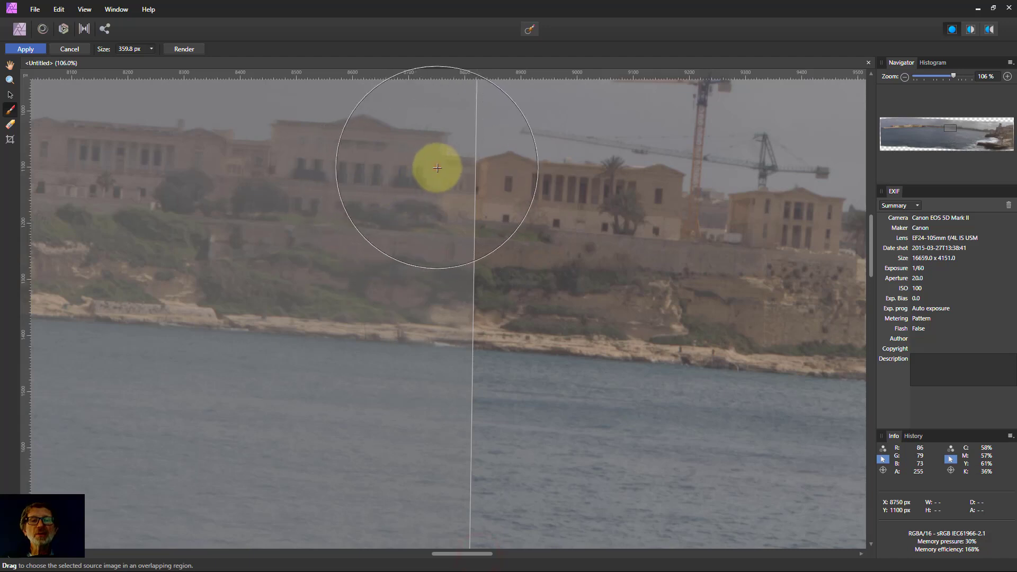
mouse_move(438, 168)
left_mouse_down()
mouse_move(336, 181)
mouse_move(334, 220)
mouse_move(432, 302)
mouse_move(408, 291)
left_mouse_up()
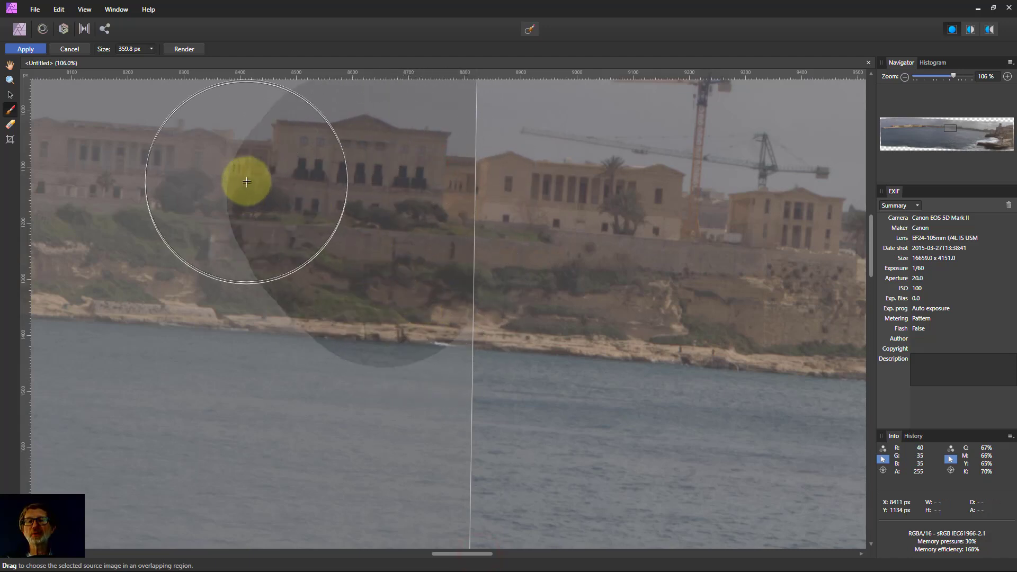
mouse_move(250, 170)
left_mouse_down()
mouse_move(247, 216)
mouse_move(335, 340)
mouse_move(332, 316)
left_mouse_up()
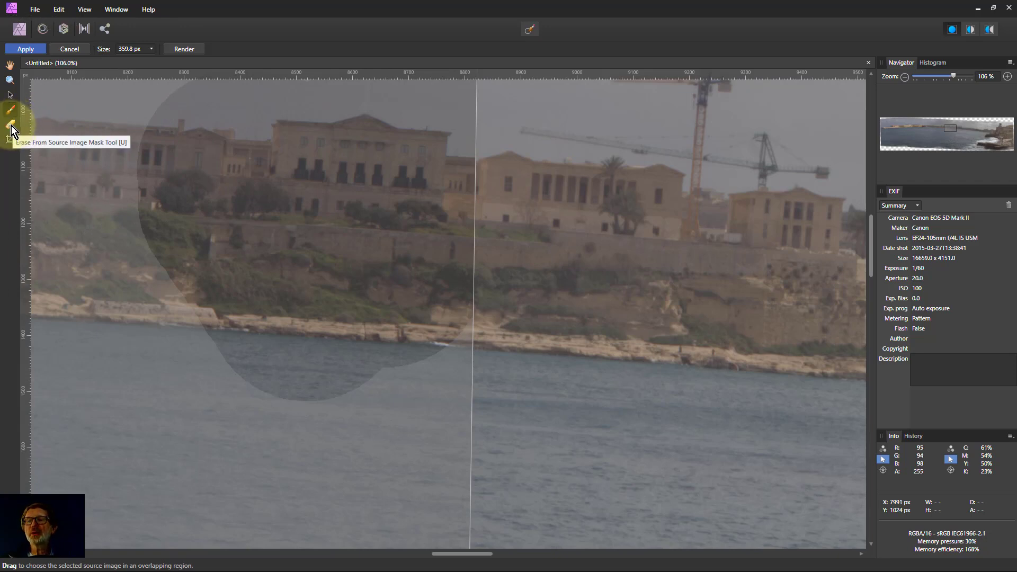
scroll(184, 227, "up", 2)
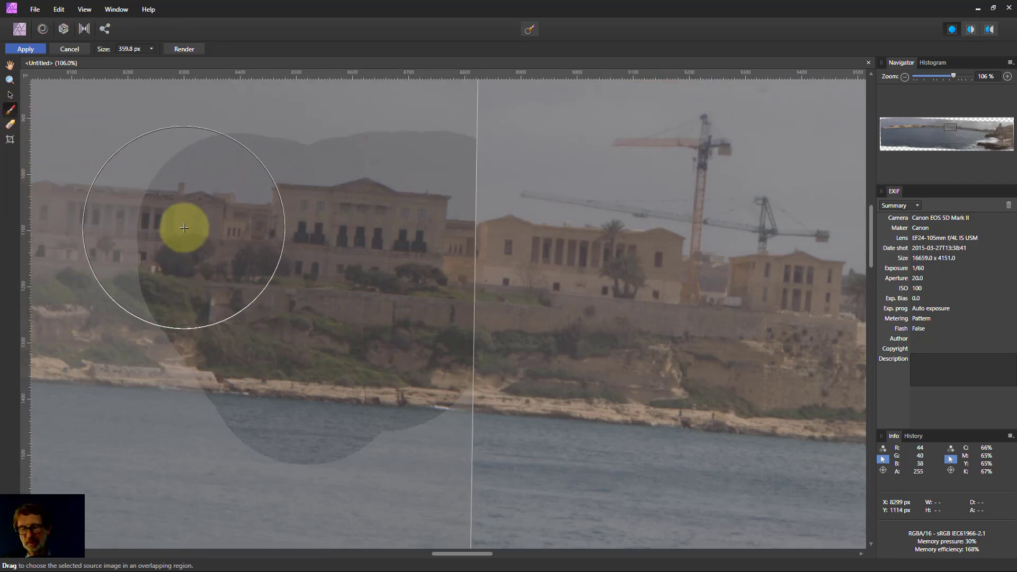
- Paint the source image's mask over the distant fort and erase those strokes with the Erase From Source Image Mask Tool
key("ctrl+0")
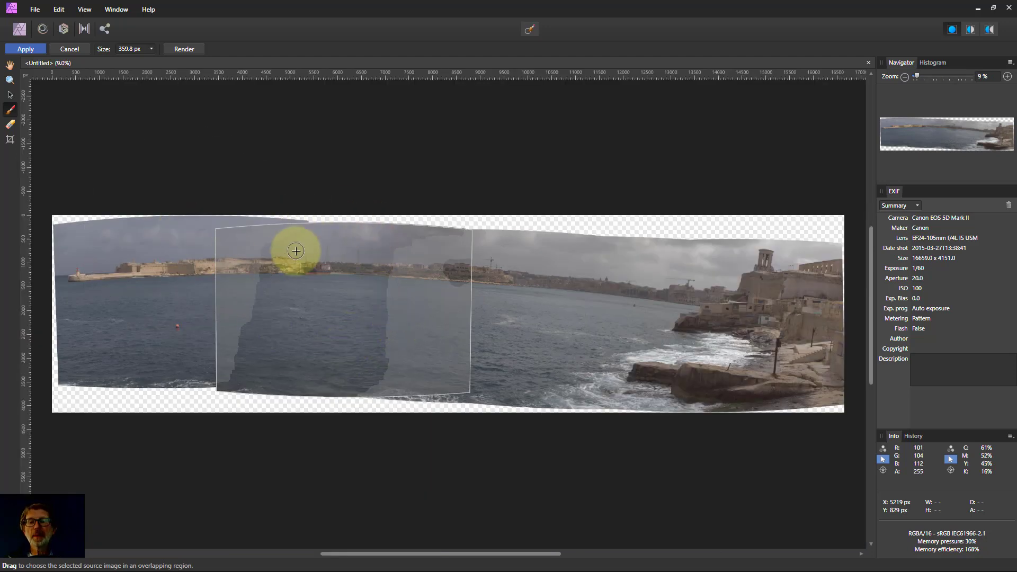
mouse_move(260, 249)
left_mouse_down()
mouse_move(240, 271)
mouse_move(259, 274)
mouse_move(231, 259)
left_mouse_up()
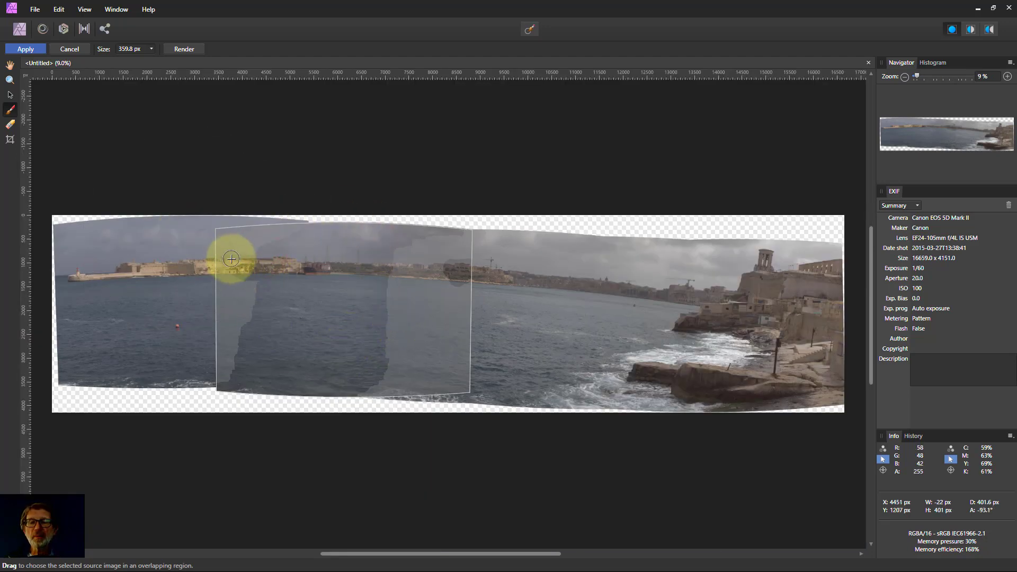
left_click(12, 125)
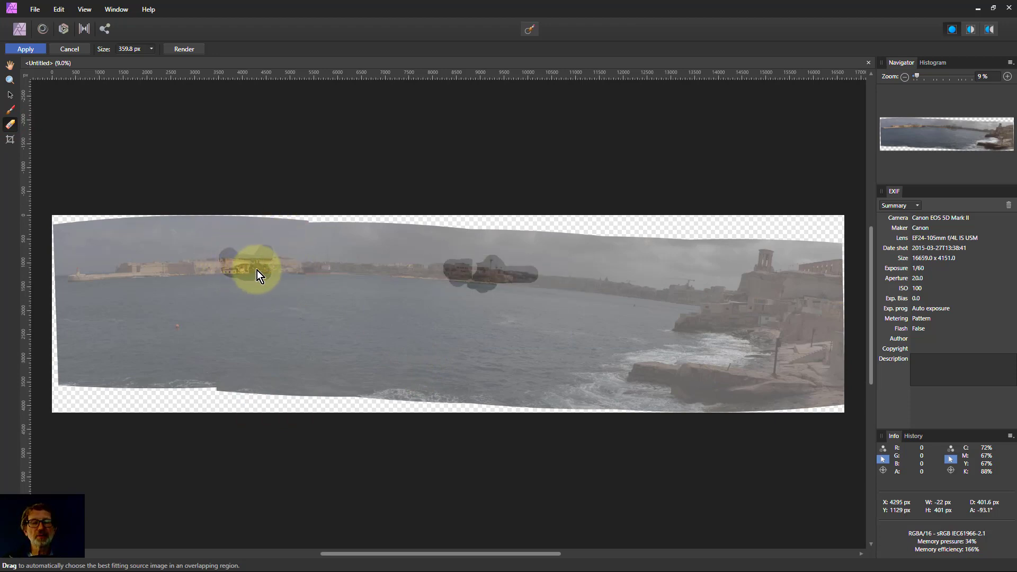
left_click_drag(225, 252, 230, 276)
mouse_move(228, 251)
left_mouse_down()
mouse_move(258, 281)
mouse_move(276, 270)
mouse_move(254, 263)
left_mouse_up()
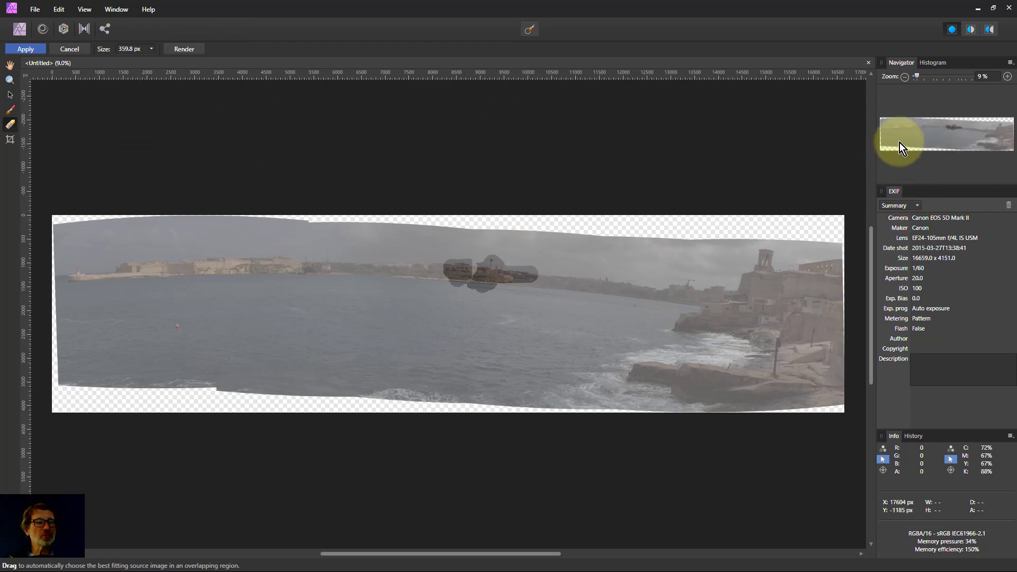
- Inspect the skyline up close from the masked headland to the waterfront fortress with the crane, and apply the panorama
scroll(415, 296, "up", 2)
scroll(475, 214, "up", 10)
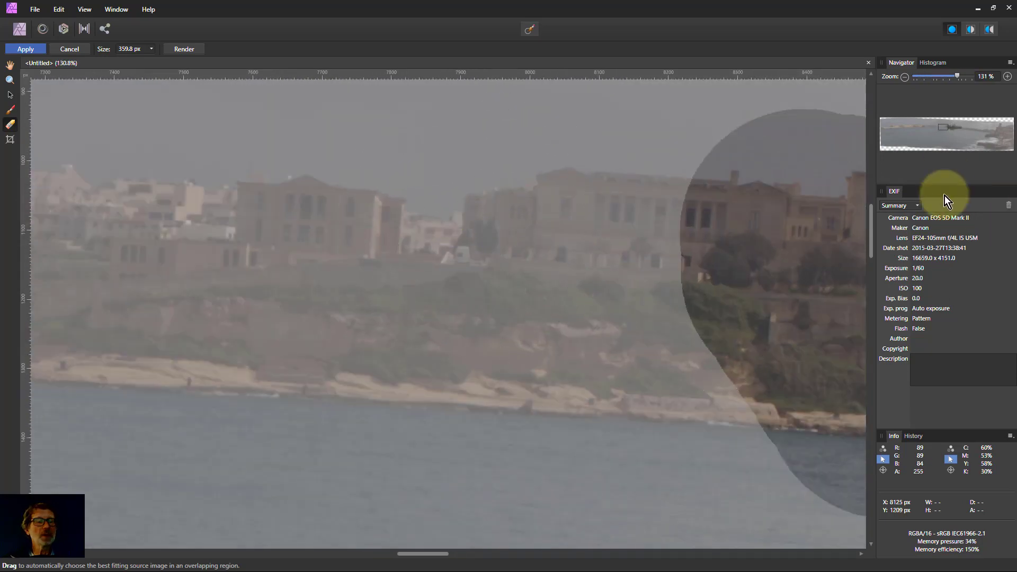
left_click_drag(940, 128, 987, 131)
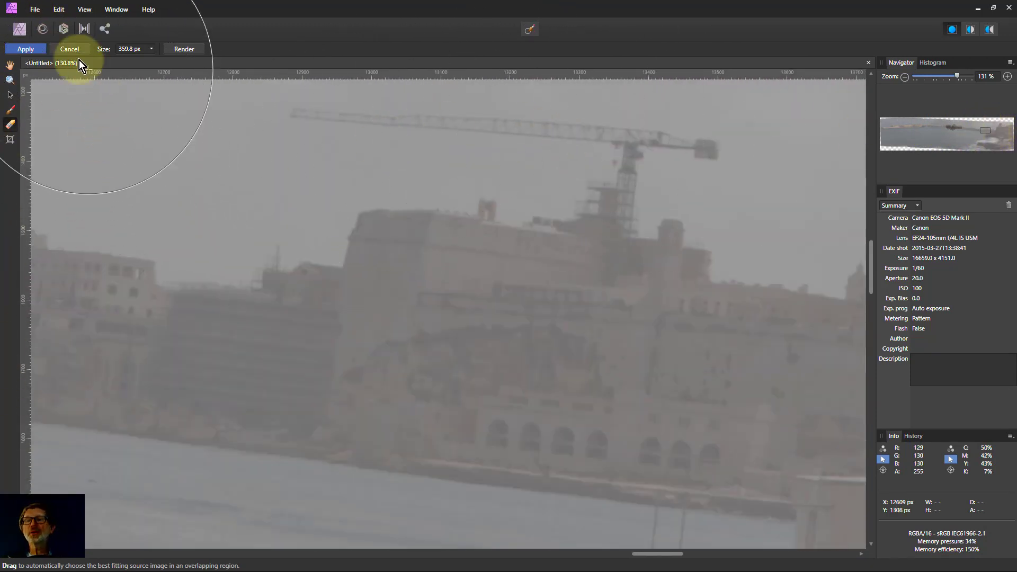
left_click(25, 50)
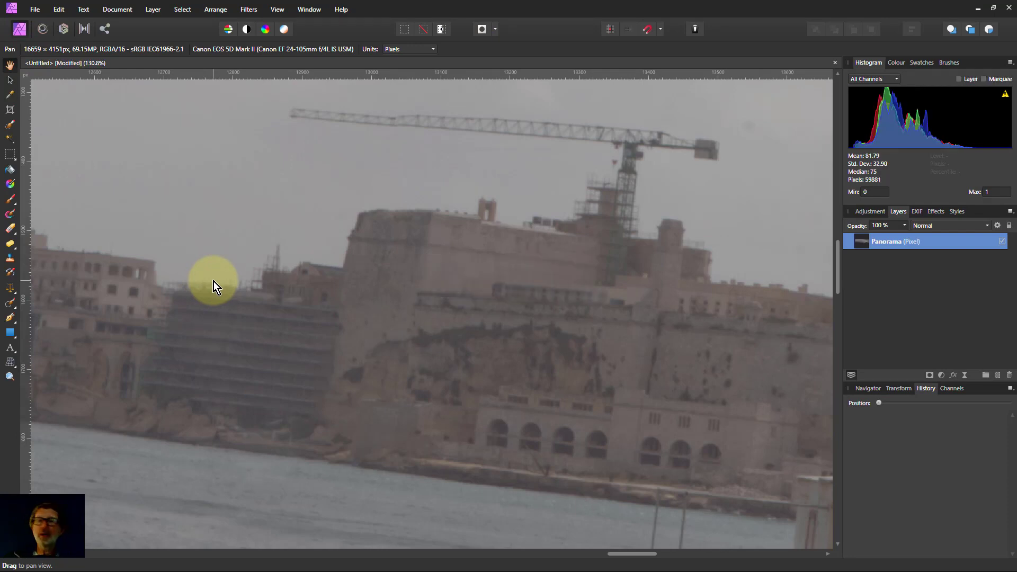
- Rotate the whole panorama counter-clockwise with the Crop Tool to level the horizon and apply the crop
key("ctrl+0")
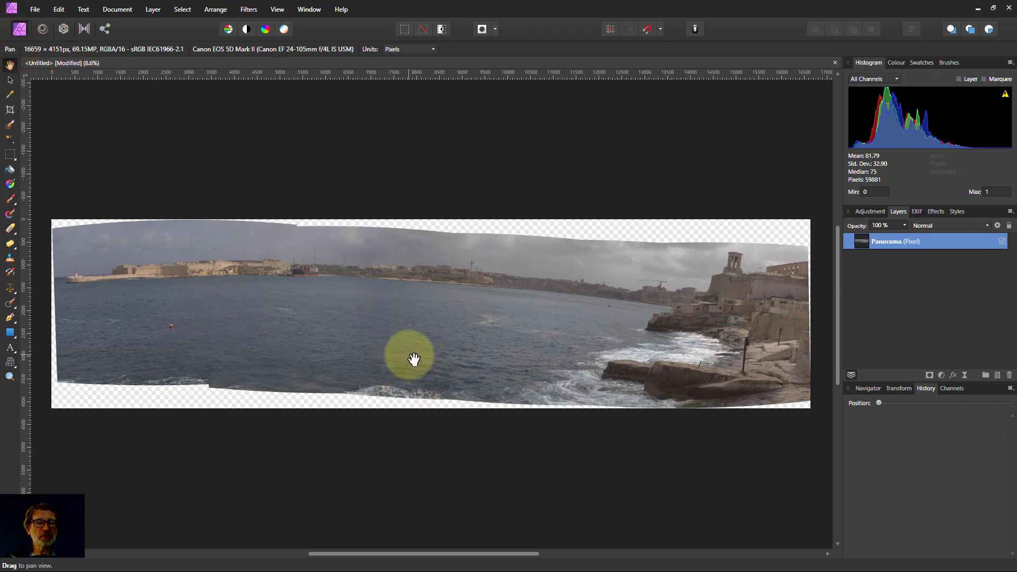
left_click(9, 110)
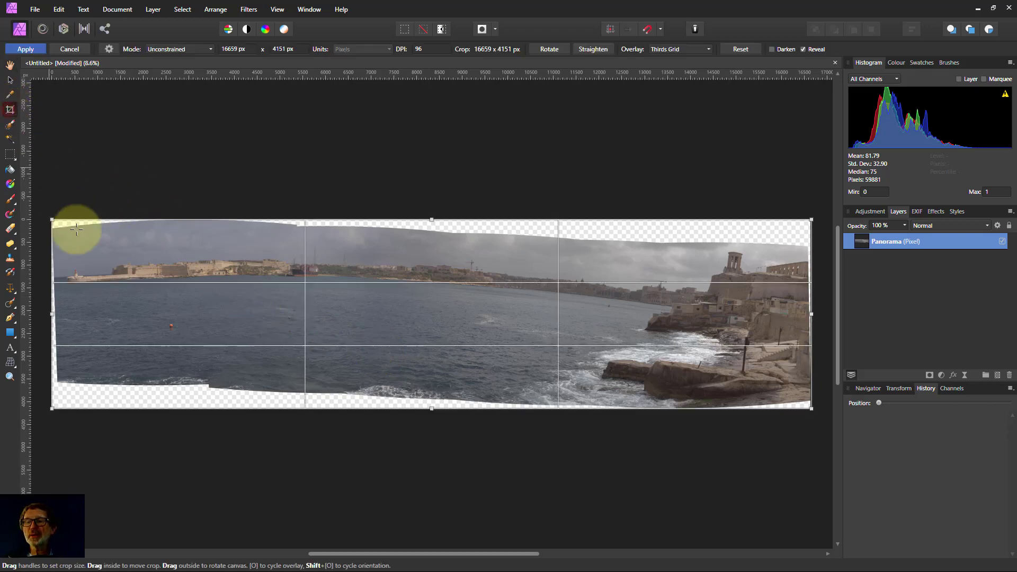
left_click_drag(41, 217, 23, 229)
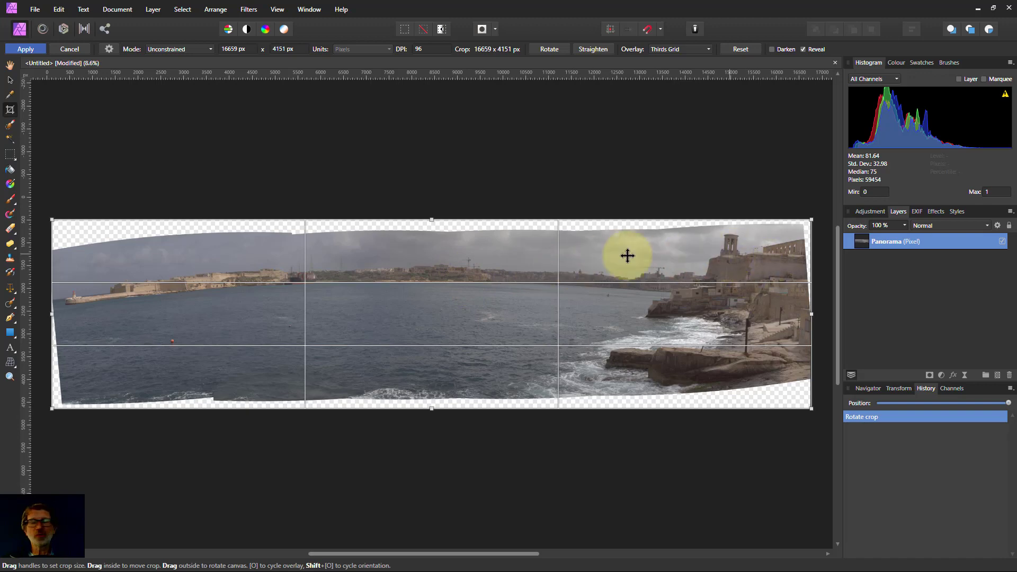
left_click(24, 49)
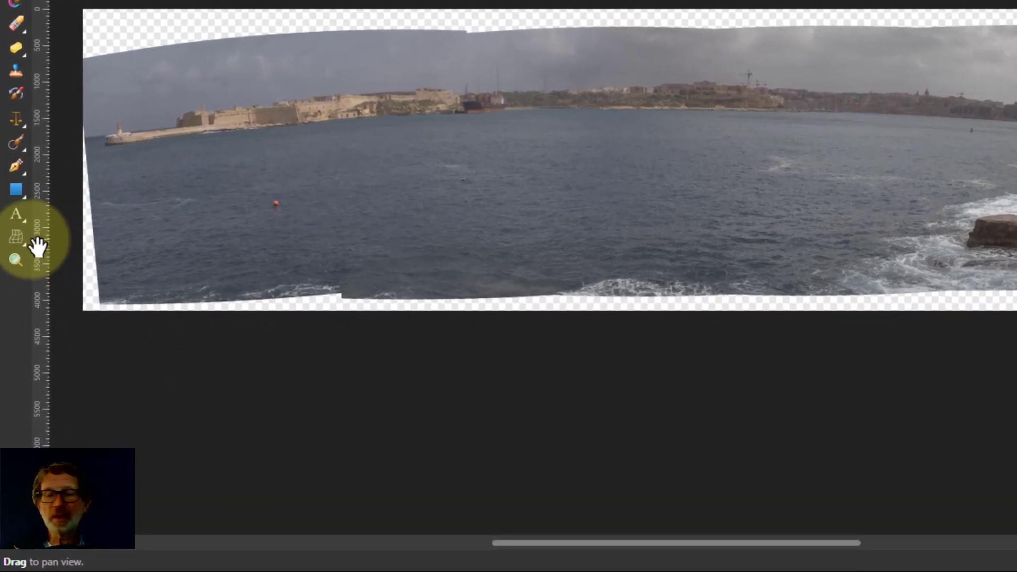
- Add a Mesh Warp node at mid-horizon, raise the left edge node to the horizon line and adjust the curve handles between them
left_click(17, 238)
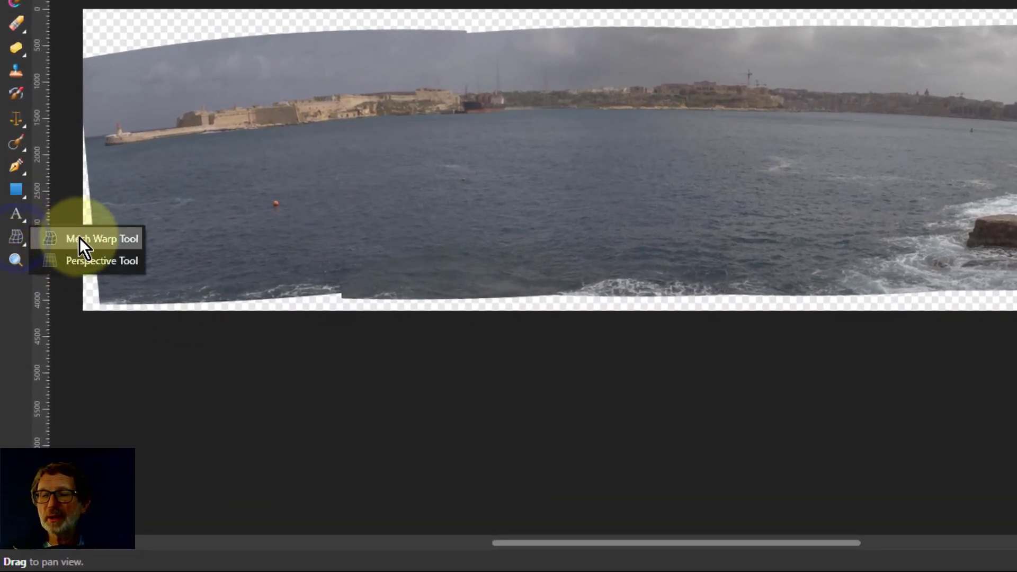
left_click(95, 239)
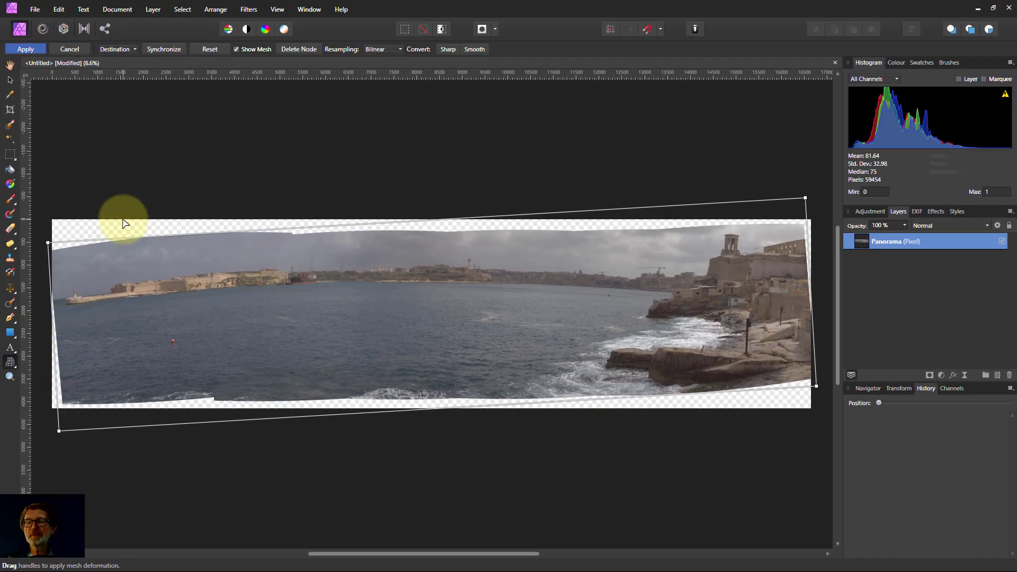
left_click(392, 284)
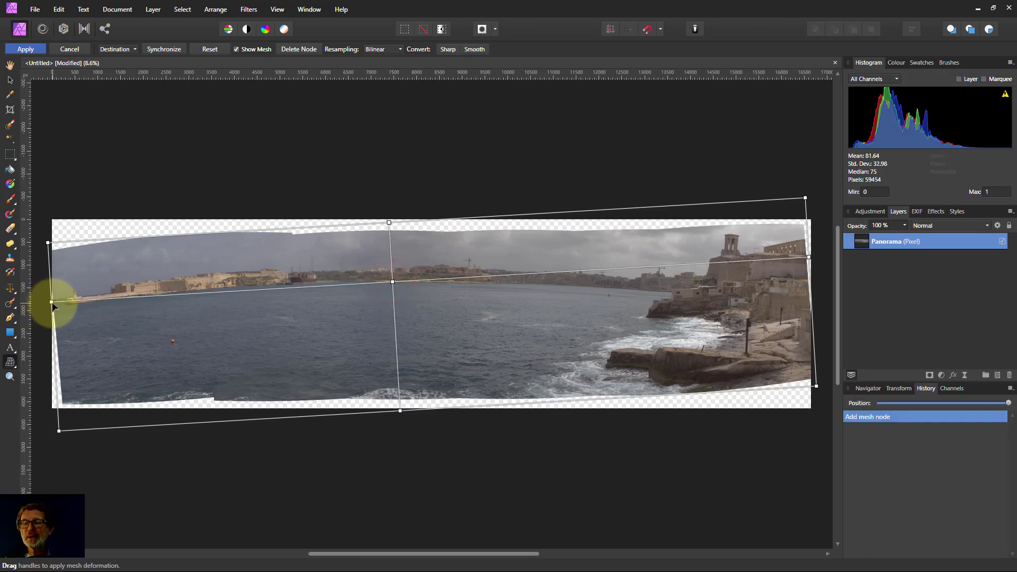
left_click_drag(52, 302, 50, 290)
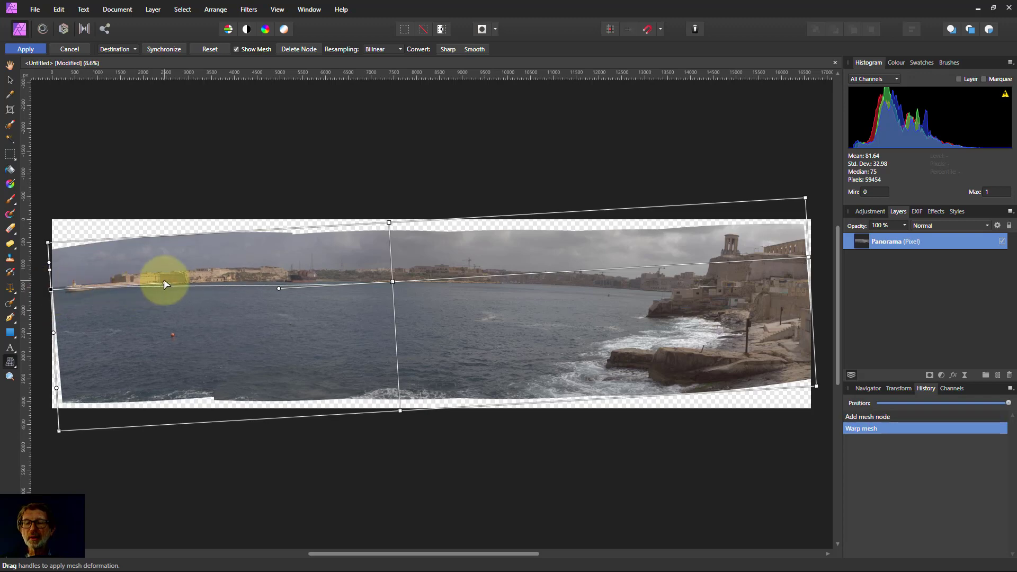
left_click_drag(165, 286, 166, 290)
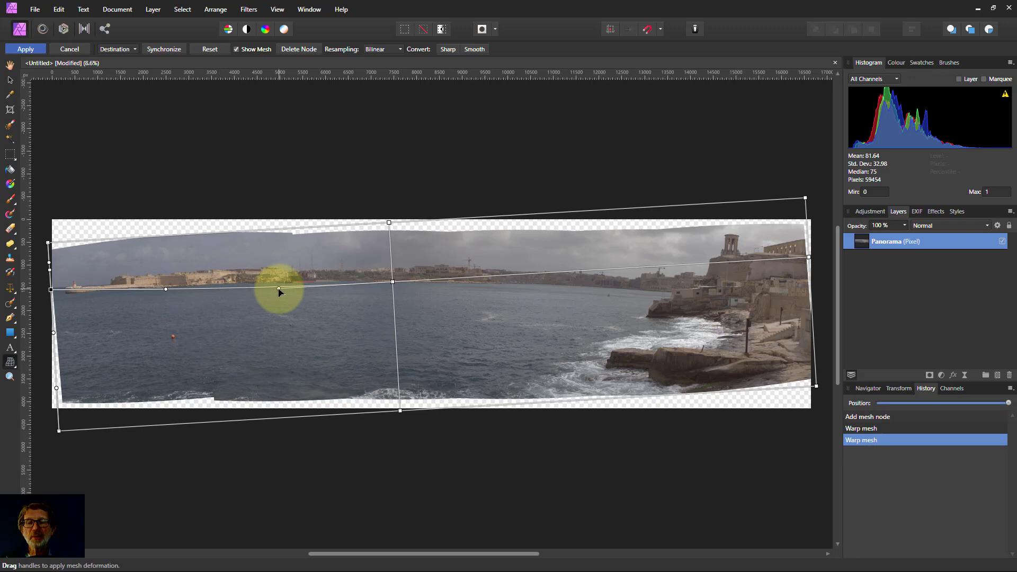
left_click_drag(280, 293, 279, 291)
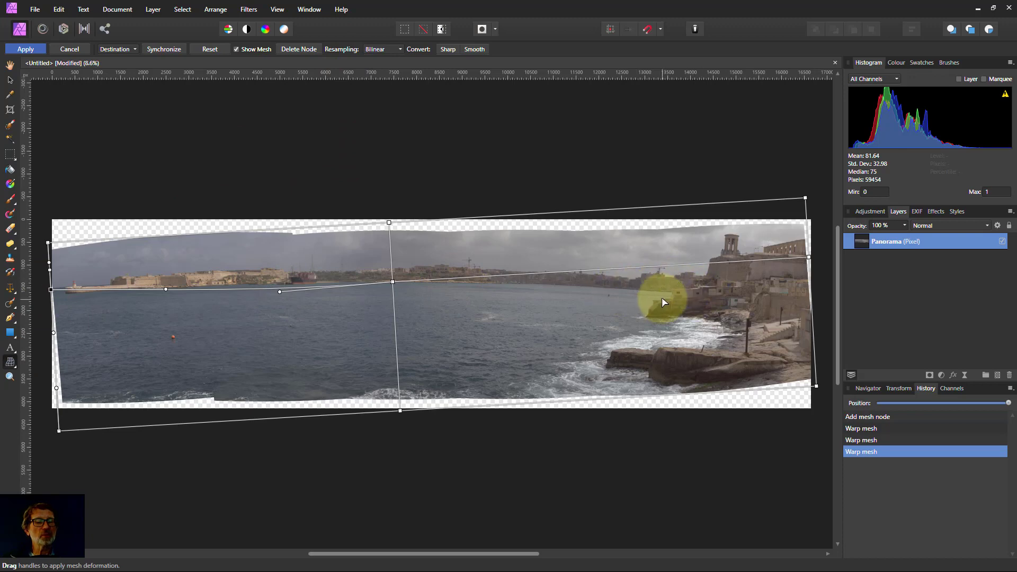
- Add a second mesh node above the shoreline near the rocky coast and warp the mesh line below it
left_click(665, 269)
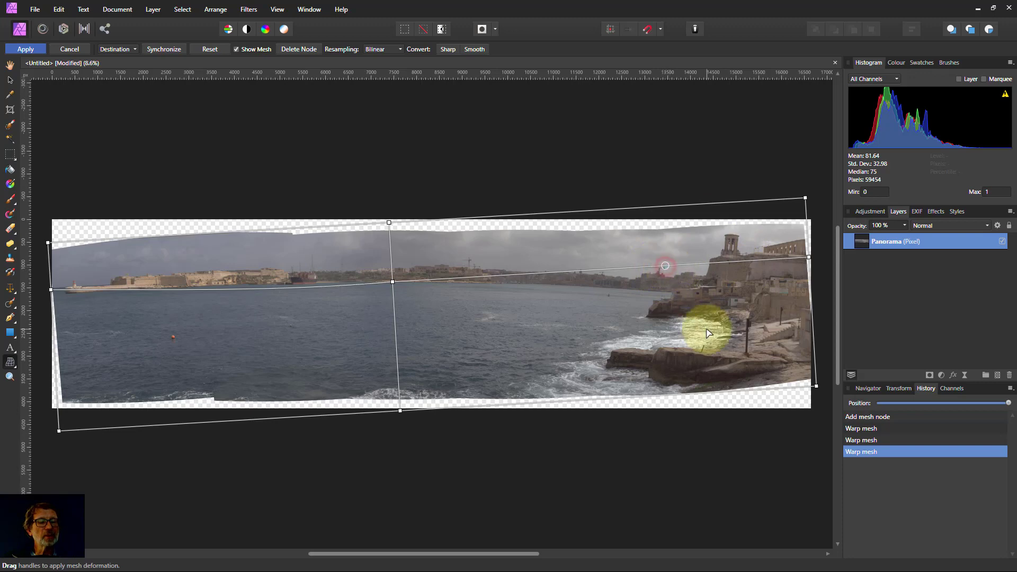
double_click(666, 266)
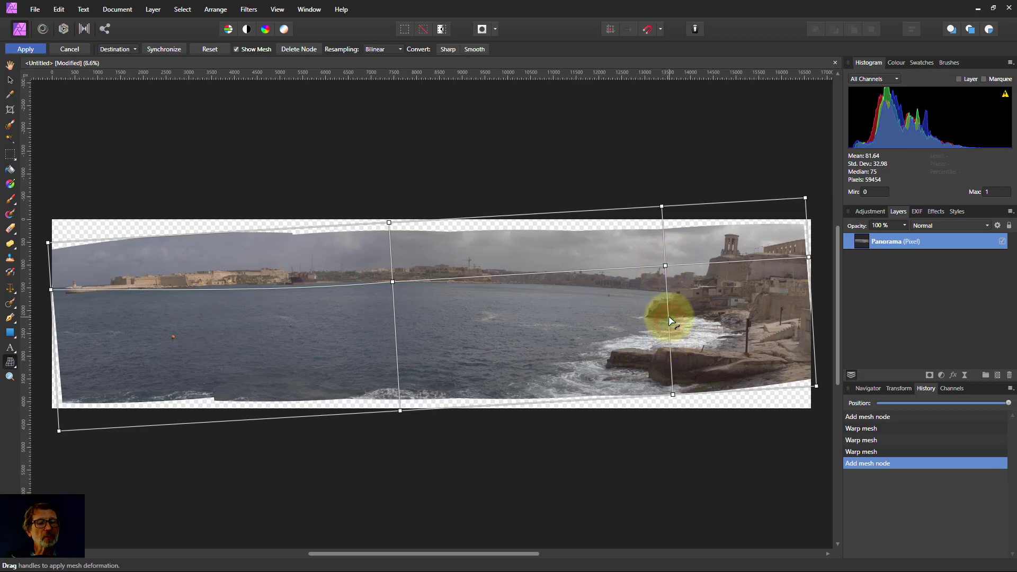
left_click_drag(669, 317, 672, 312)
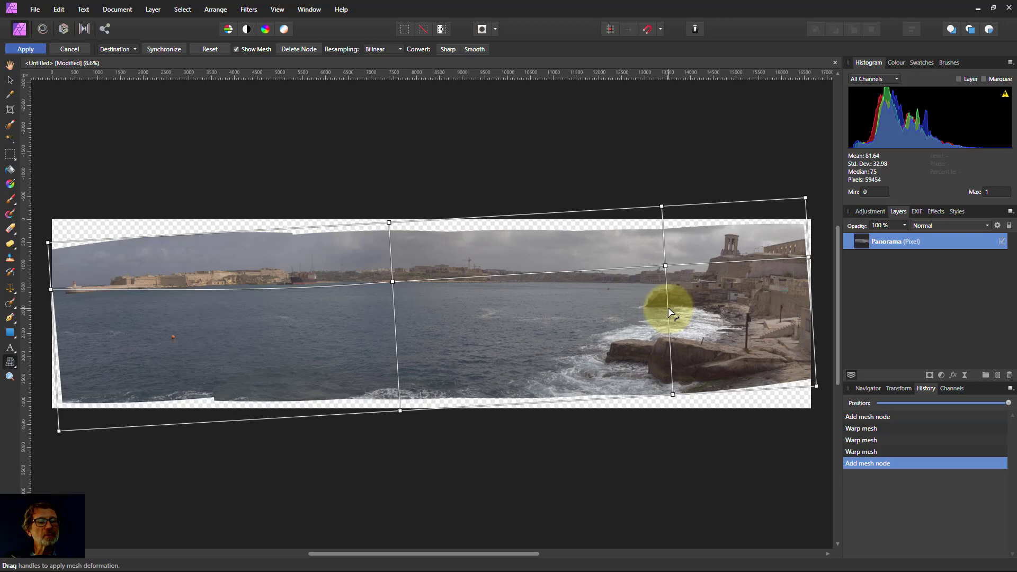
left_click_drag(664, 313, 665, 313)
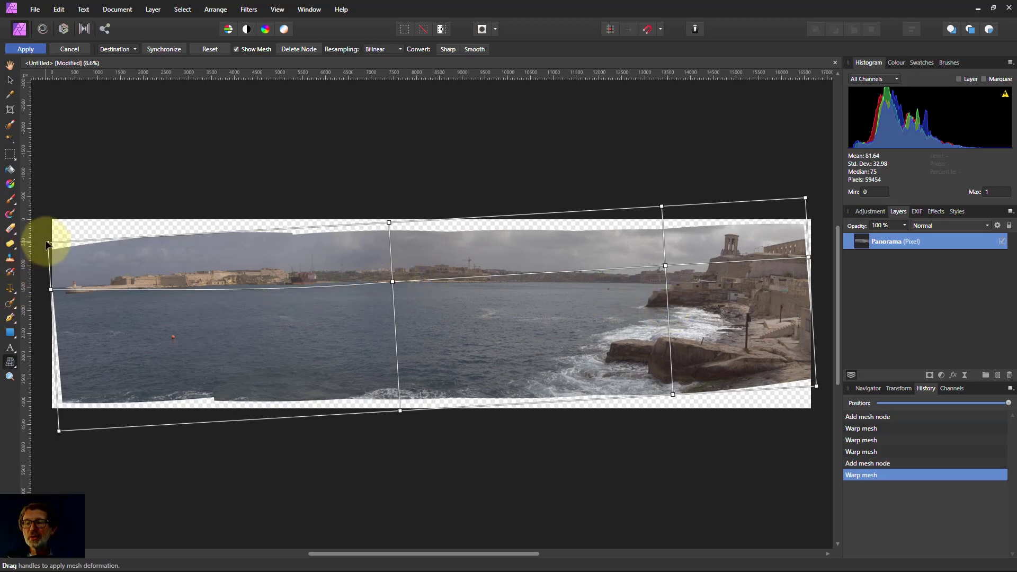
- Fine-tune the mesh's upper-left corner, left horizon node and the edge handle between them, and apply the mesh warp
left_click_drag(47, 242, 48, 242)
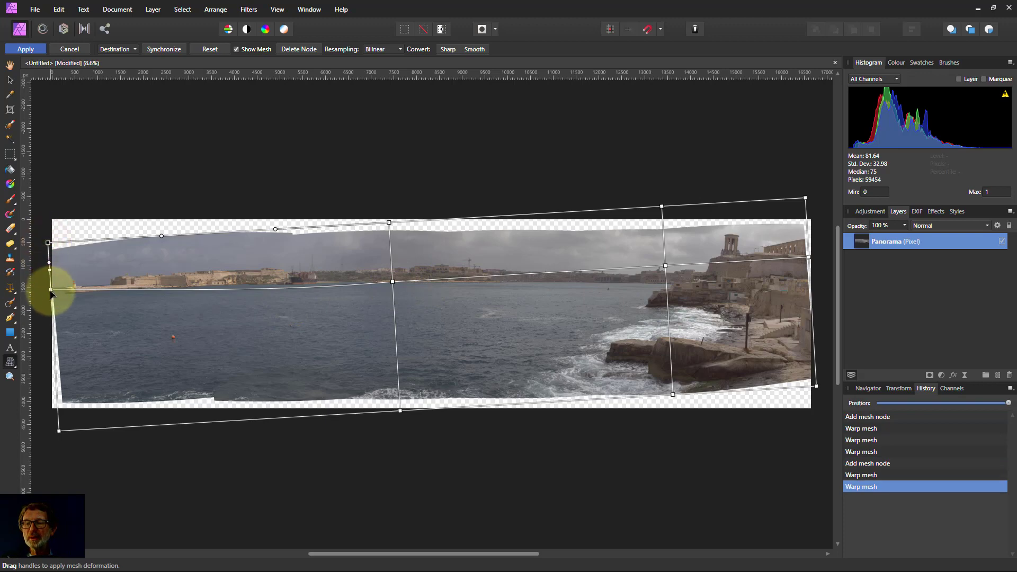
left_click_drag(52, 290, 52, 289)
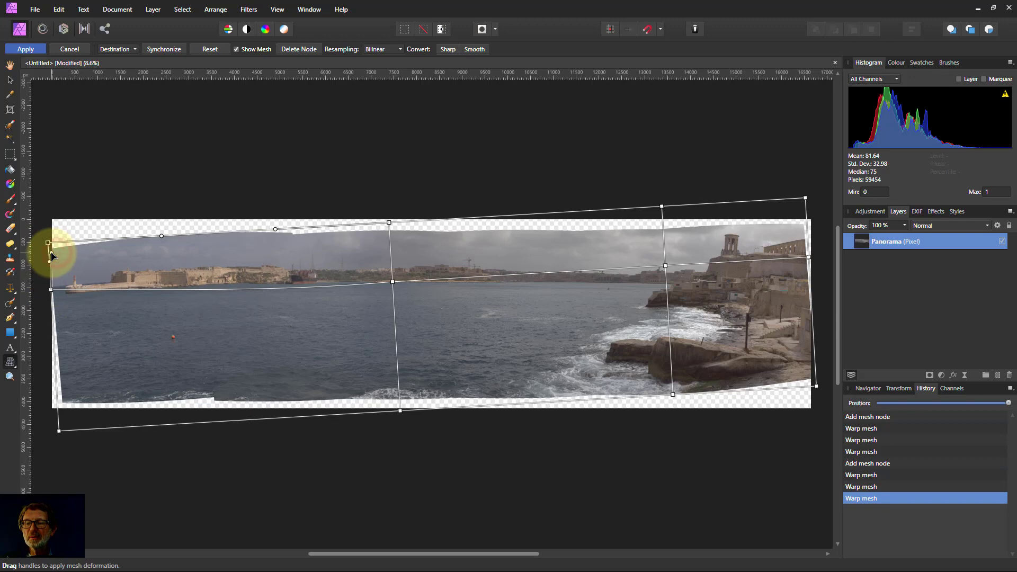
left_click_drag(51, 256, 51, 254)
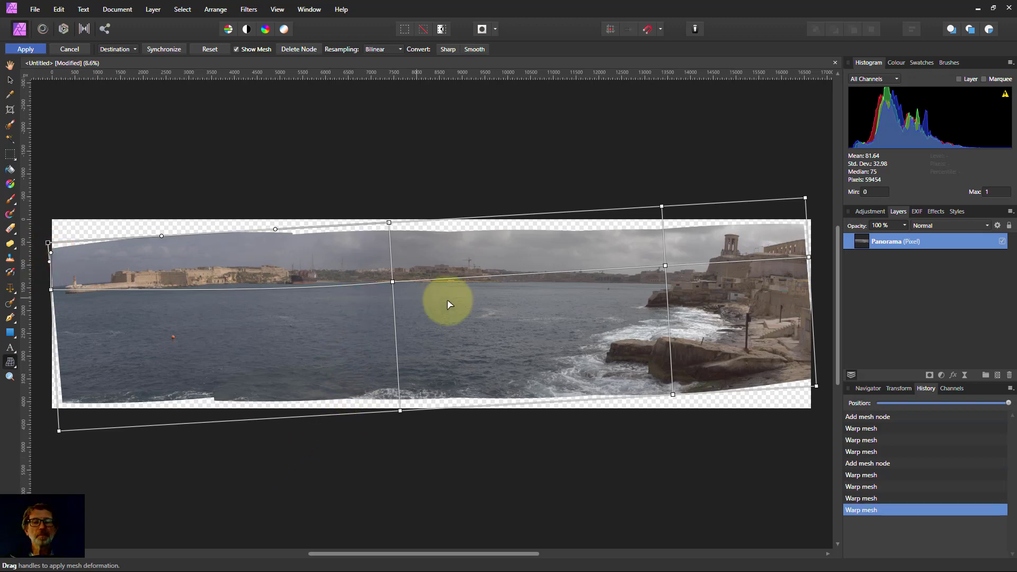
left_click(25, 48)
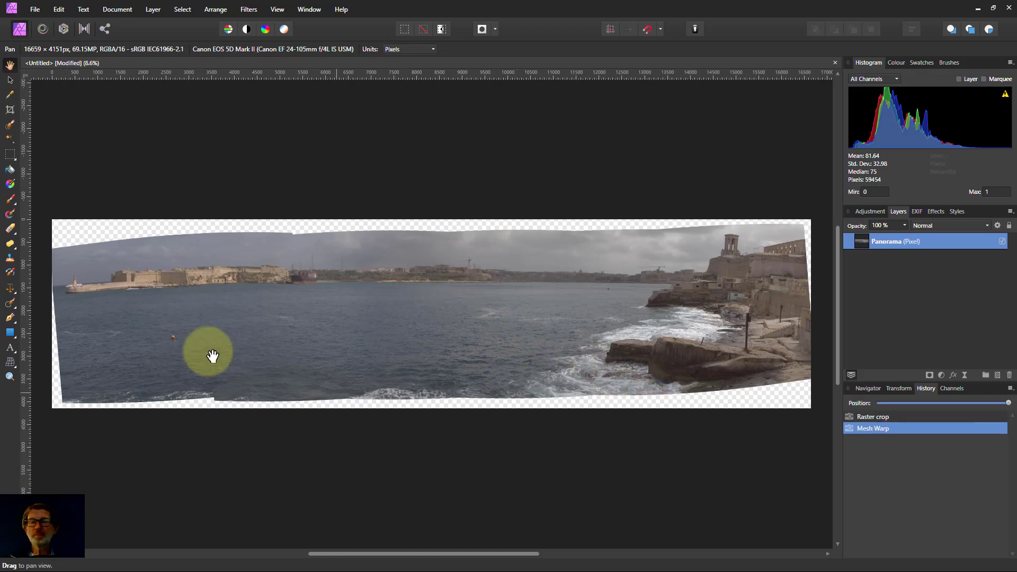
- Crop the panorama to about 16113 x 3384 px to trim most of the transparent borders, and apply the crop
left_click(10, 110)
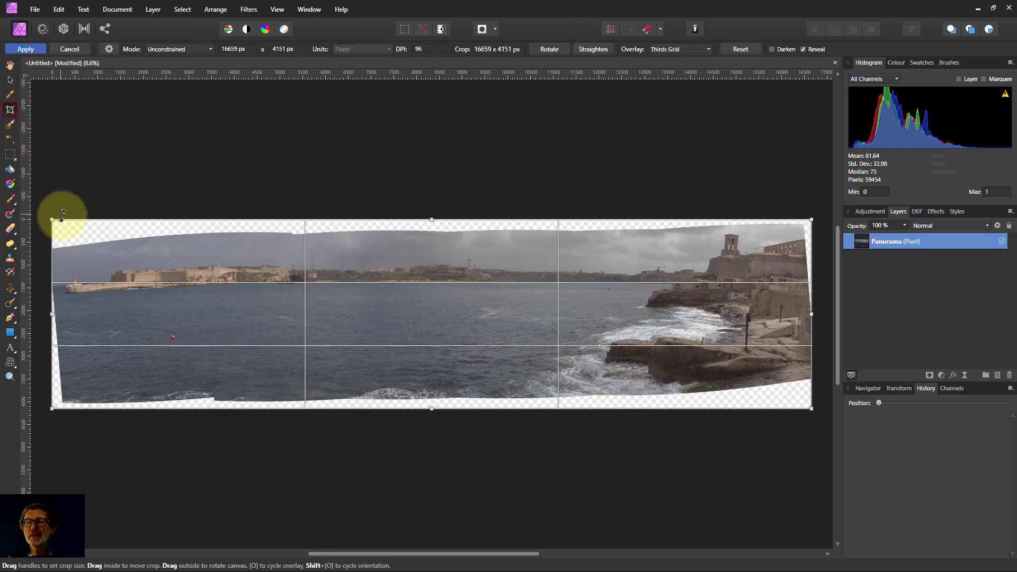
left_click_drag(57, 224, 60, 227)
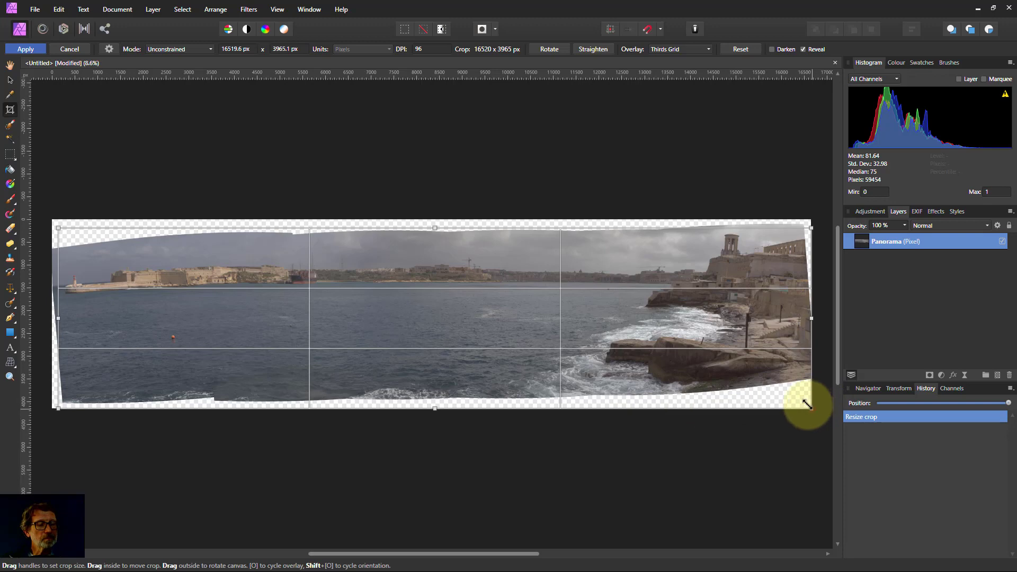
left_click_drag(806, 405, 793, 382)
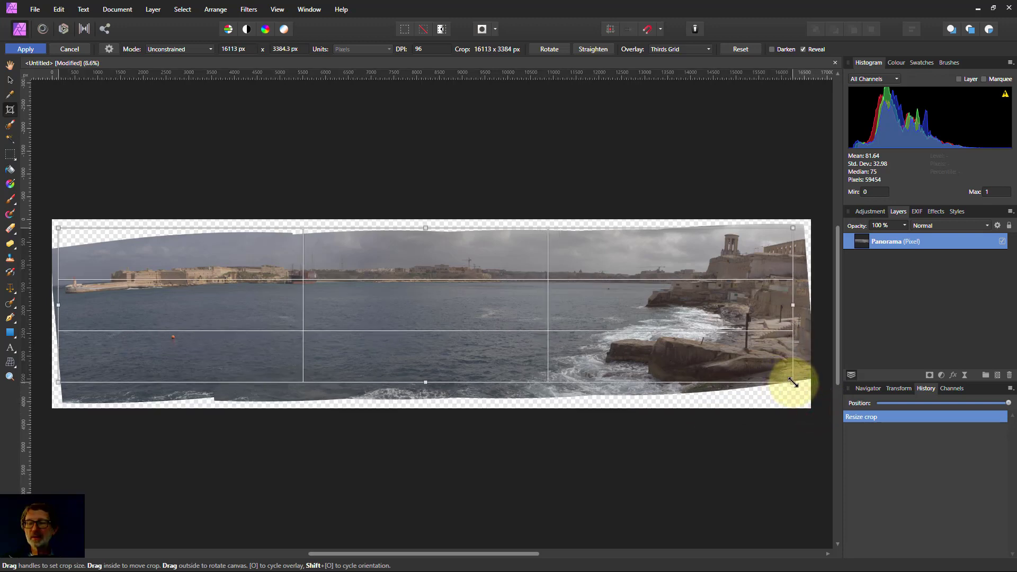
left_click(22, 51)
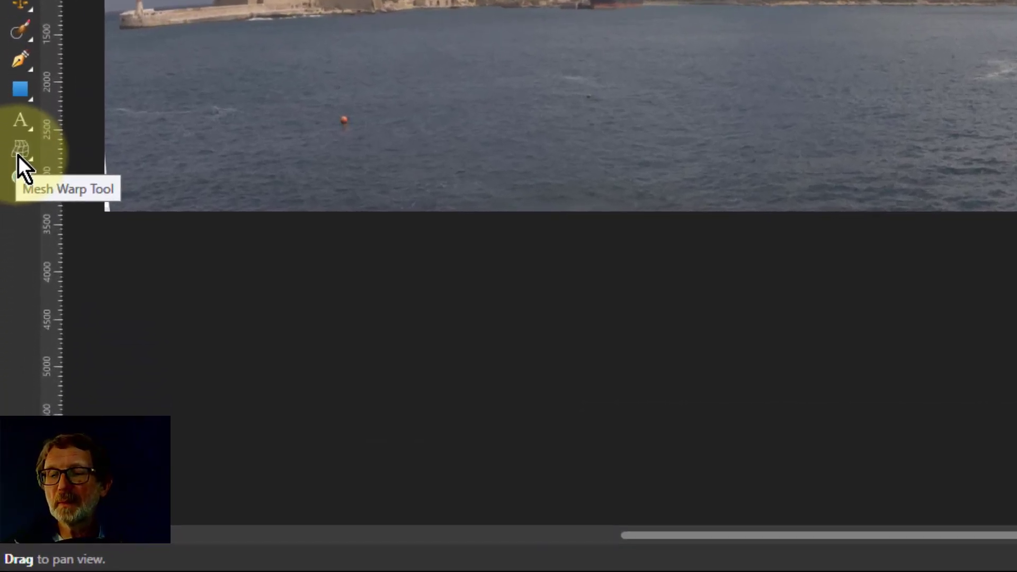
- Pull the panorama's upper-right corner slightly inward with the Perspective tool in single-plane Destination mode, and apply the correction
left_click(10, 363)
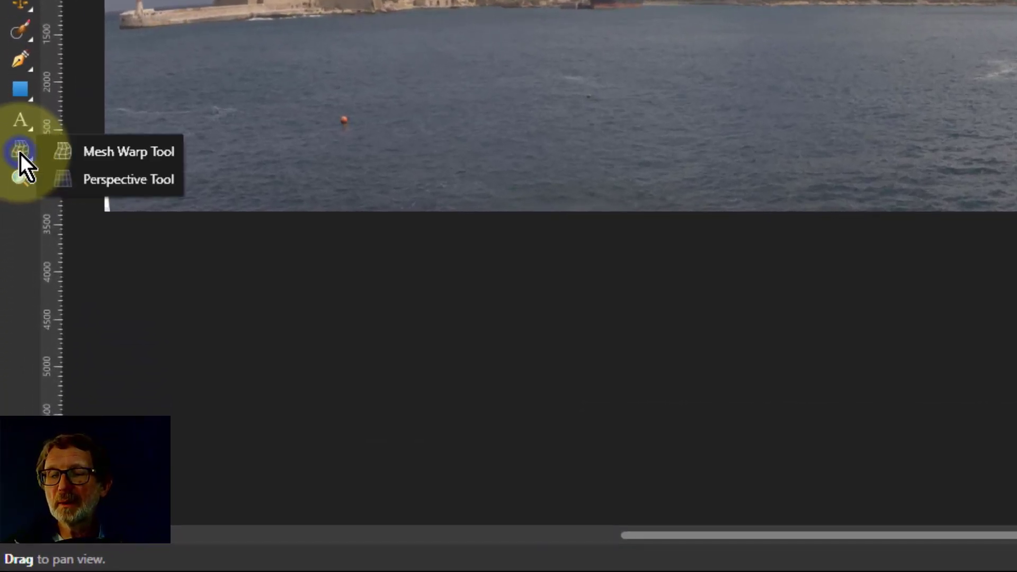
left_click(100, 179)
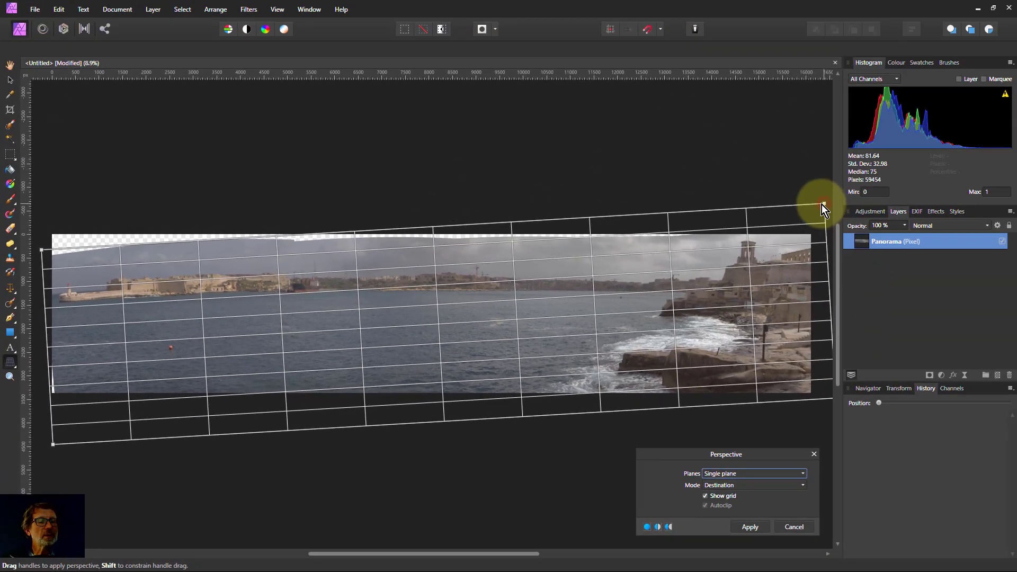
left_click_drag(822, 204, 818, 205)
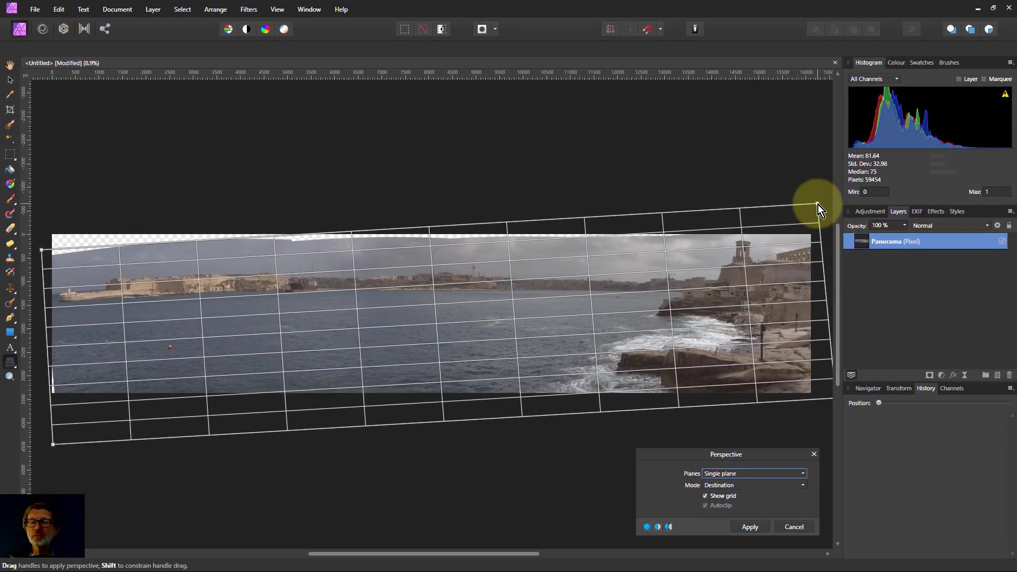
left_click(750, 527)
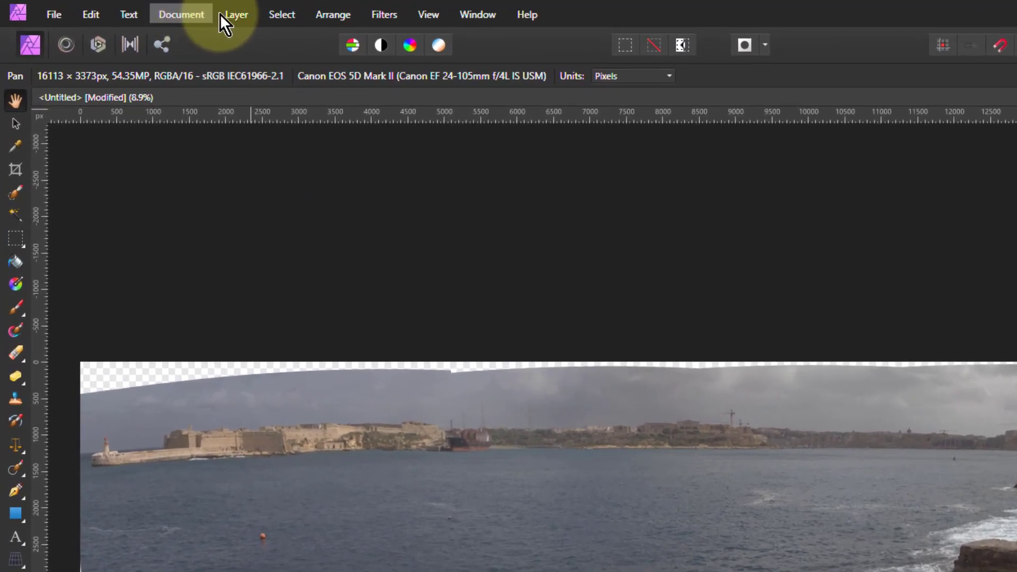
- Rasterise and trim the Panorama layer, and select its partially transparent areas by alpha range
left_click(168, 10)
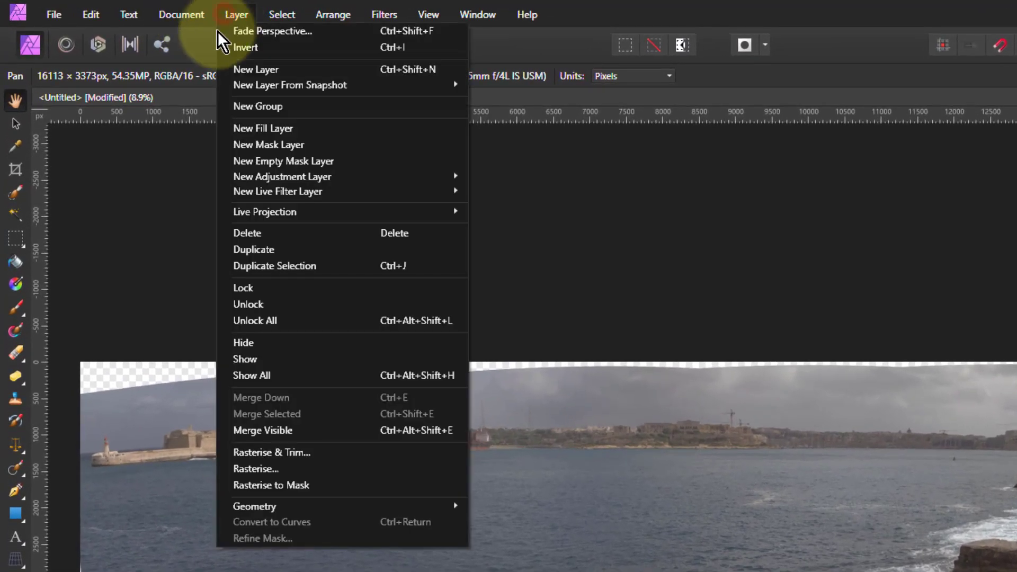
left_click(256, 449)
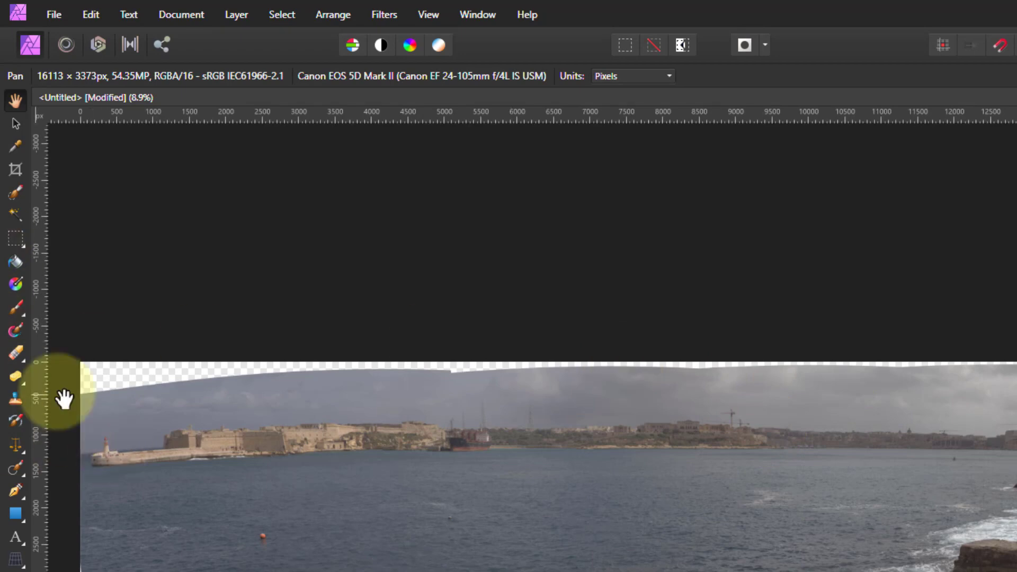
left_click(287, 15)
mouse_move(390, 242)
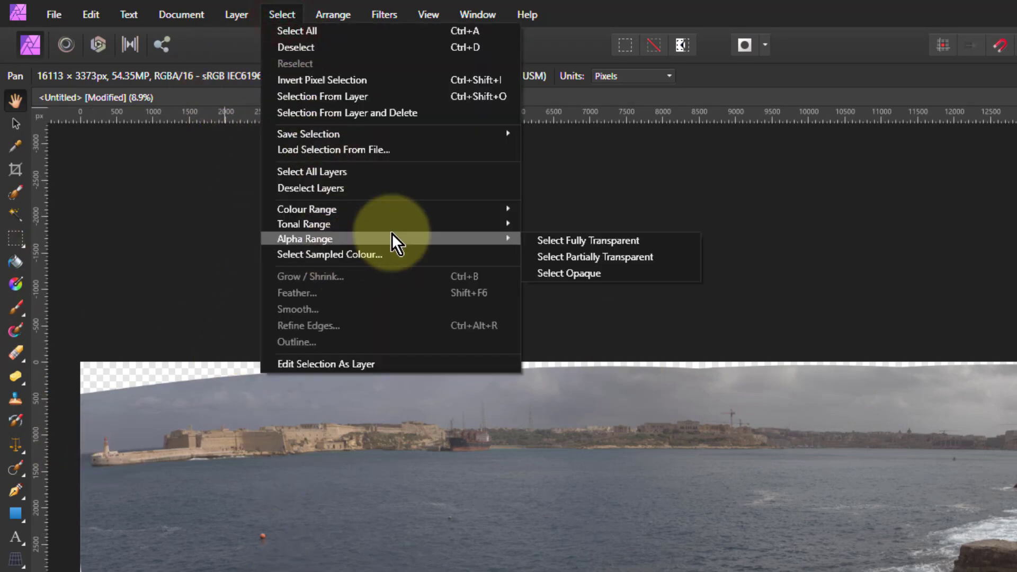
left_click(599, 257)
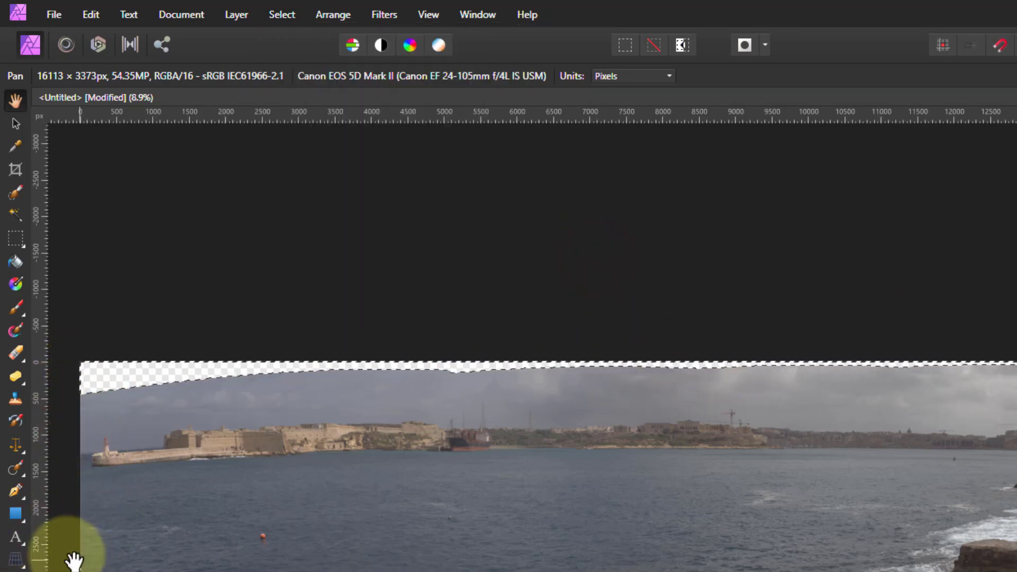
- Inpaint the selected transparent borders of the panorama and deselect
left_click(96, 15)
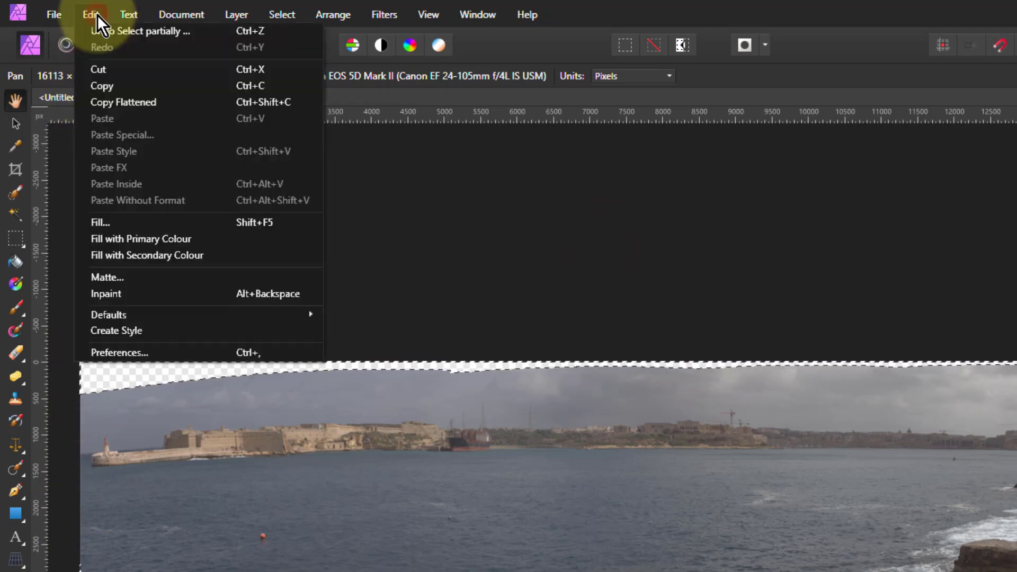
left_click(107, 300)
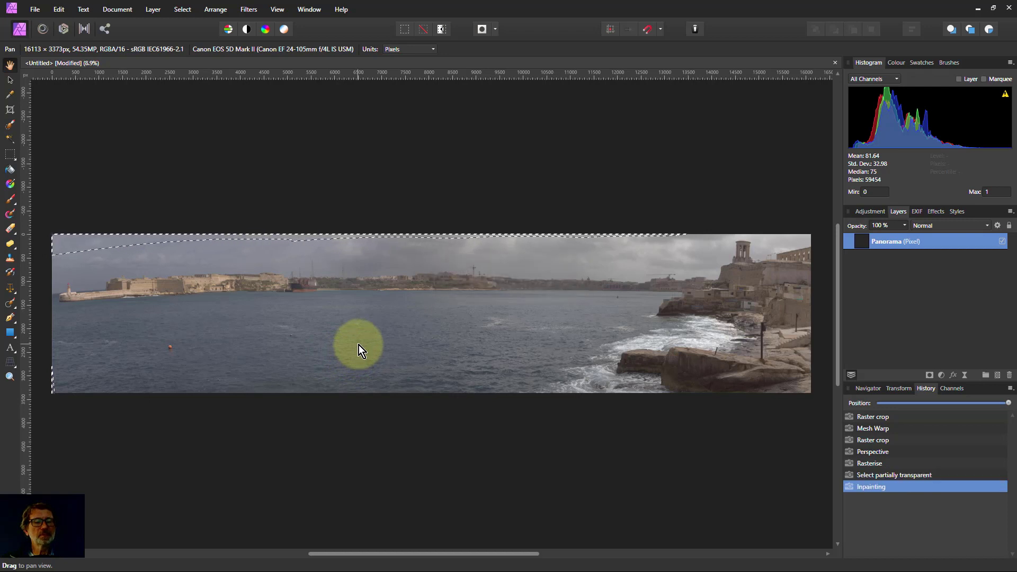
key("ctrl+d")
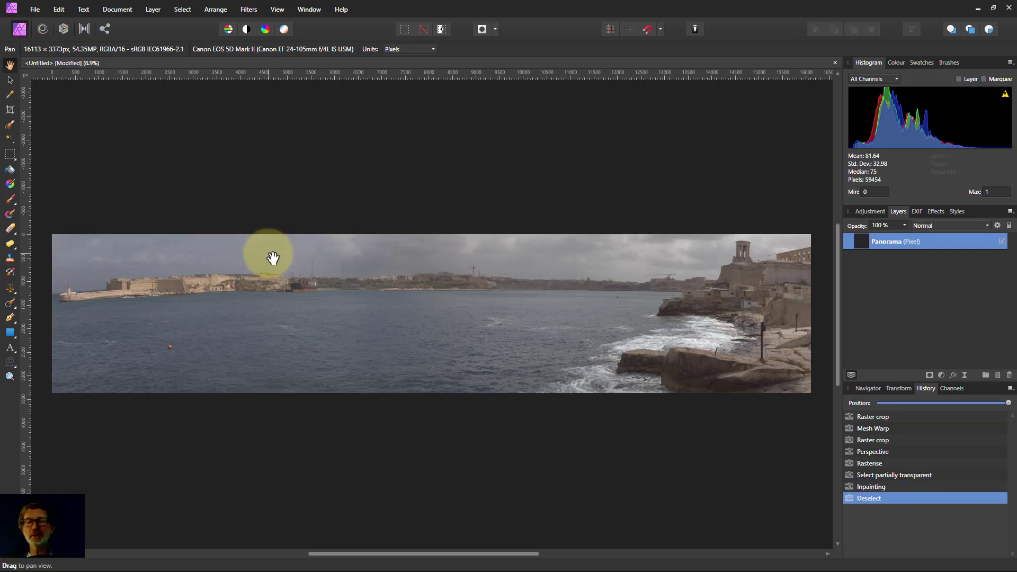